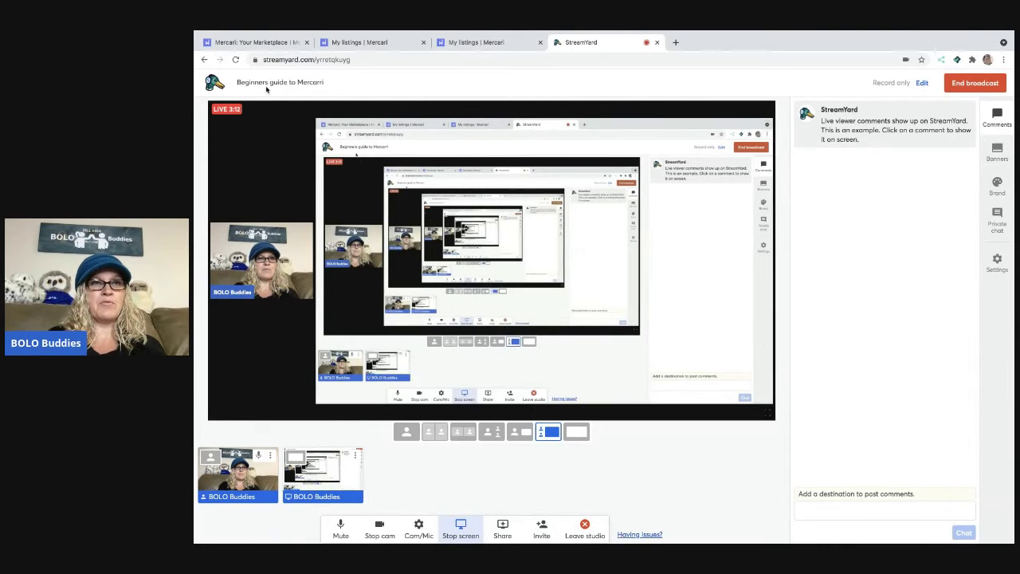
Switch to the Mercari tab and bring the My profile page header into view
left_click(273, 44)
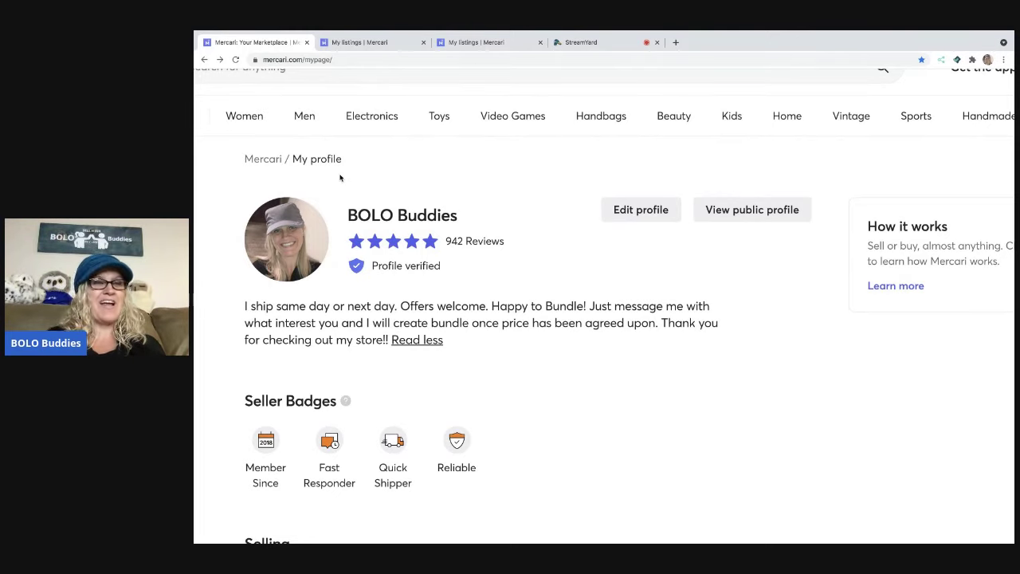
scroll(479, 199, "right", 2)
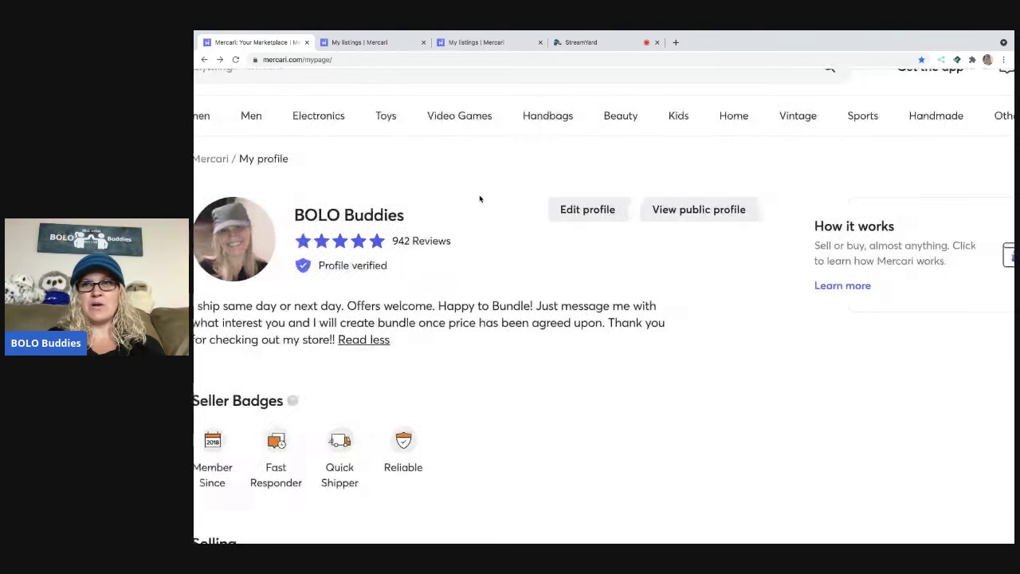
scroll(479, 198, "up", 1)
scroll(479, 198, "right", 2)
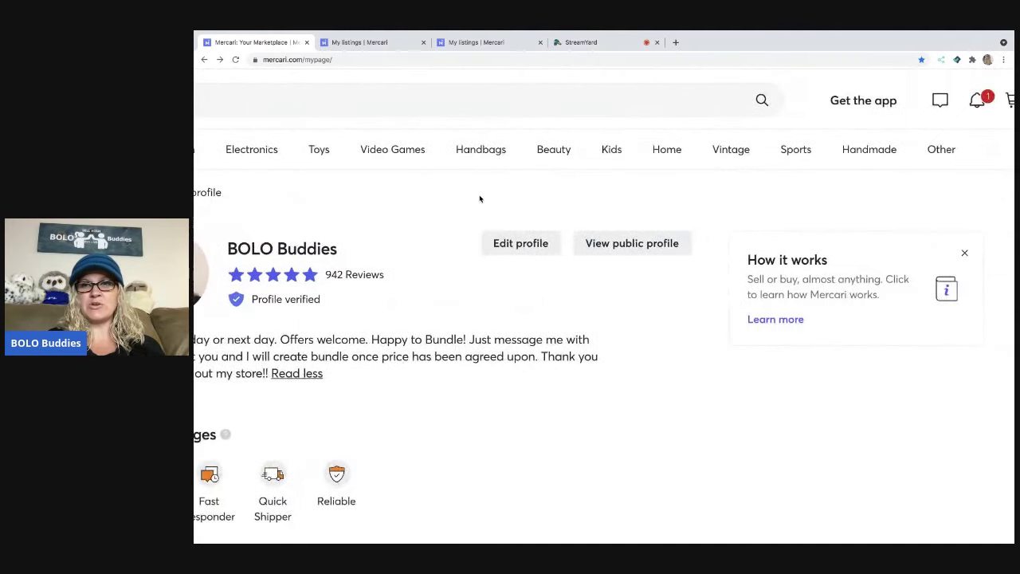
scroll(479, 198, "right", 1)
scroll(479, 198, "right", 3)
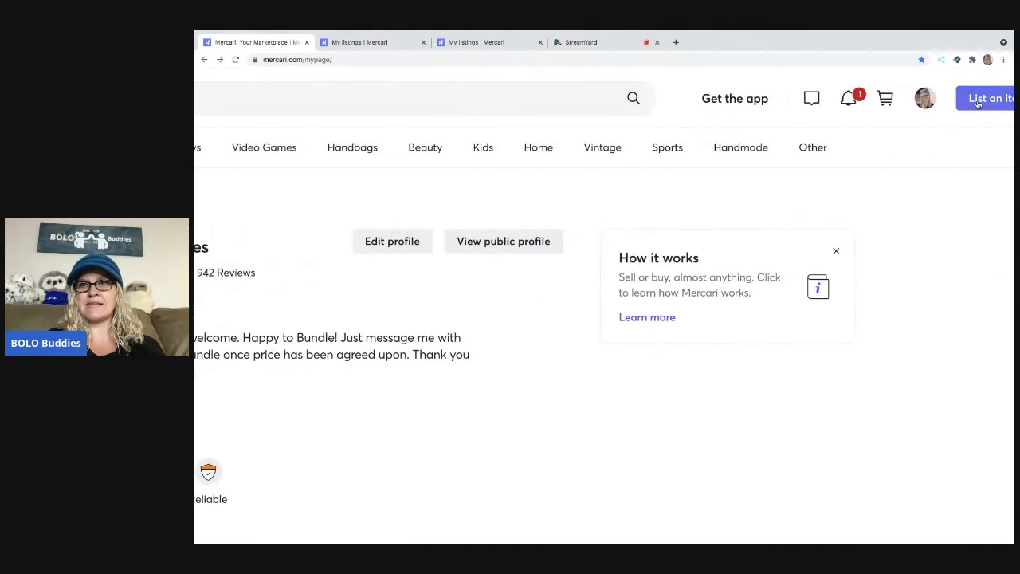
Start a new Mercari listing and bring up the Desktop file picker for its photos
left_click(979, 104)
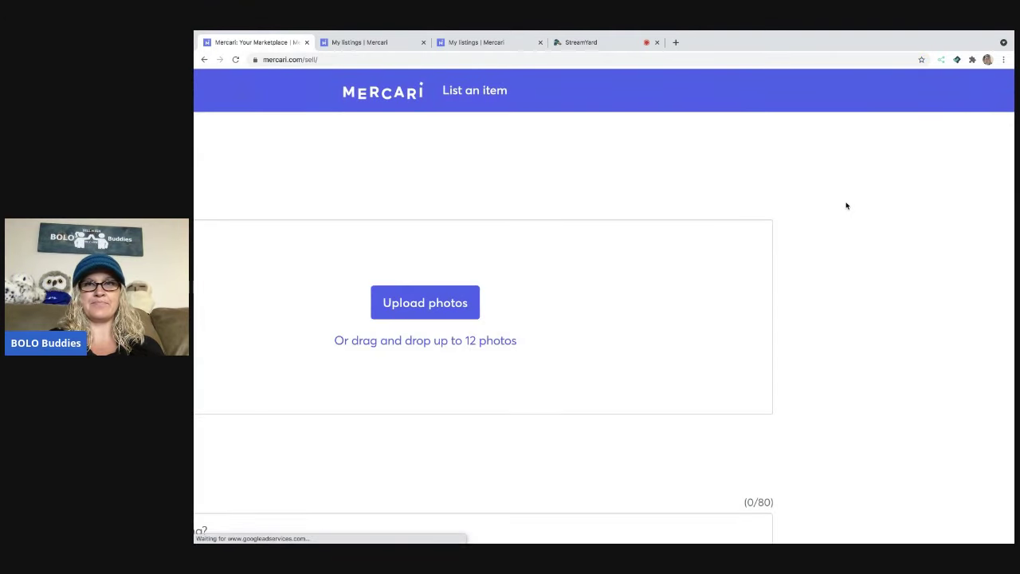
scroll(840, 210, "left", 2)
scroll(839, 211, "left", 3)
scroll(840, 210, "down", 1)
scroll(840, 211, "left", 1)
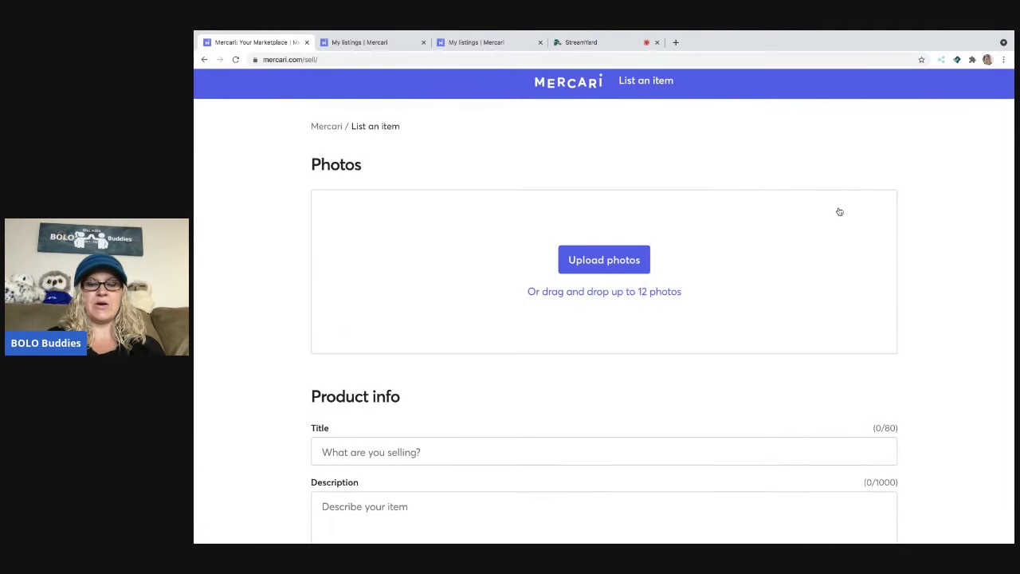
left_click(617, 261)
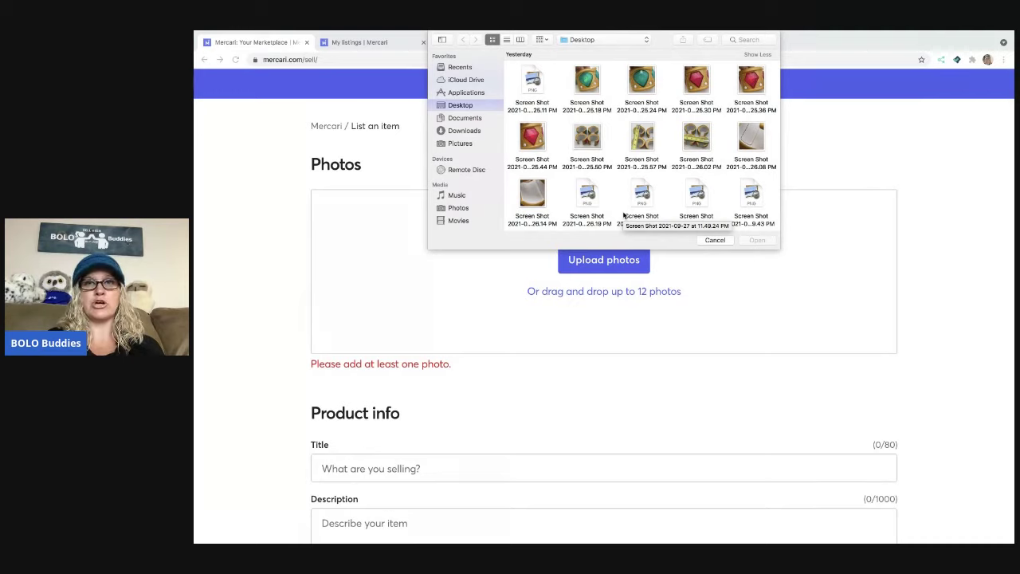
Select the five top-row bracelet screenshots in the file picker
left_click(536, 89)
left_click(589, 89)
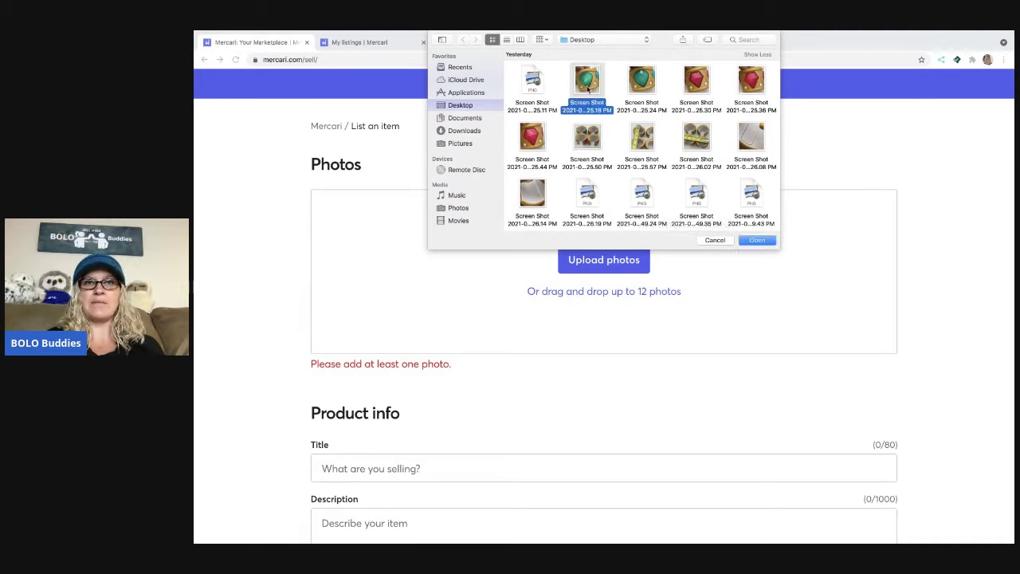
left_click(545, 77)
left_click(586, 85, "super")
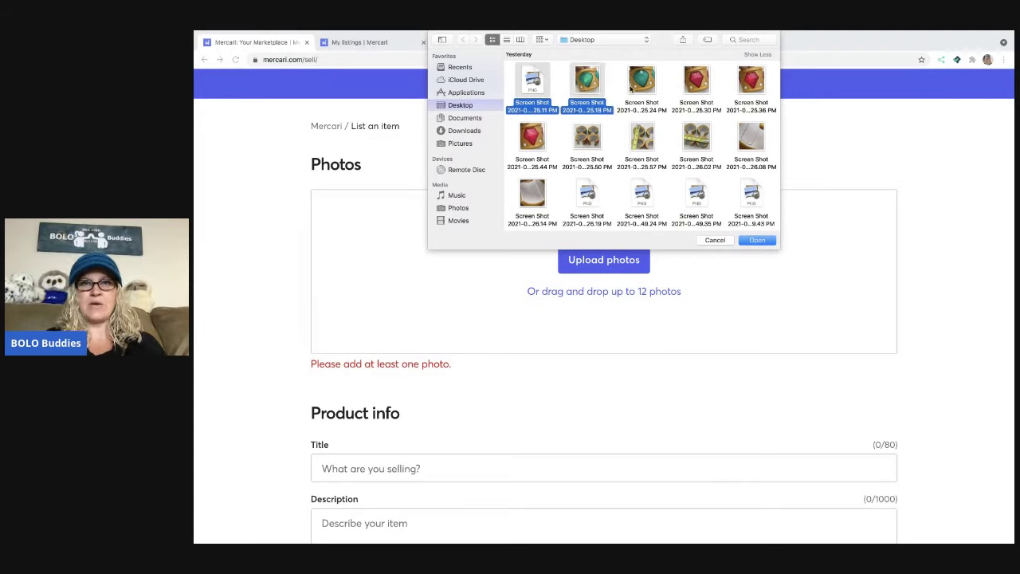
left_click(634, 90, "super")
left_click(688, 91, "super")
left_click(752, 84, "super")
Add the six second- and third-row screenshots and upload all eleven
left_click(533, 138, "super")
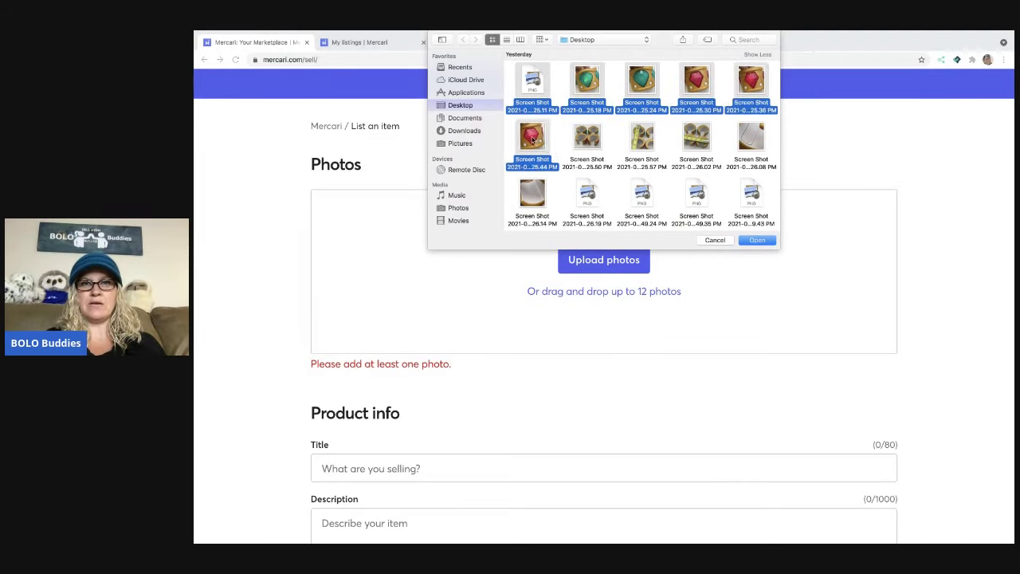
left_click(587, 137, "super")
left_click(635, 141, "super")
left_click(693, 147, "super")
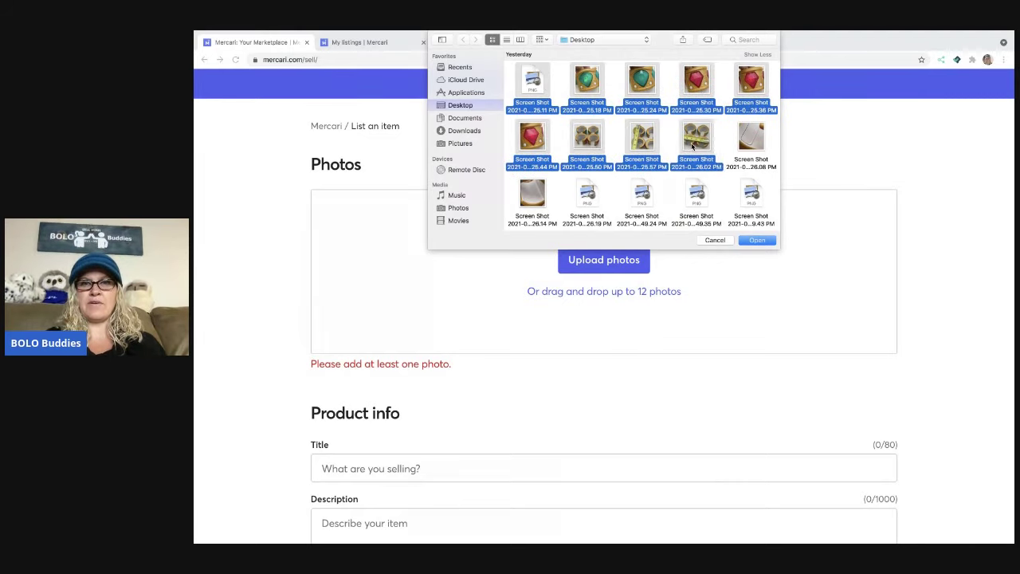
left_click(749, 146, "super")
left_click(533, 191, "super")
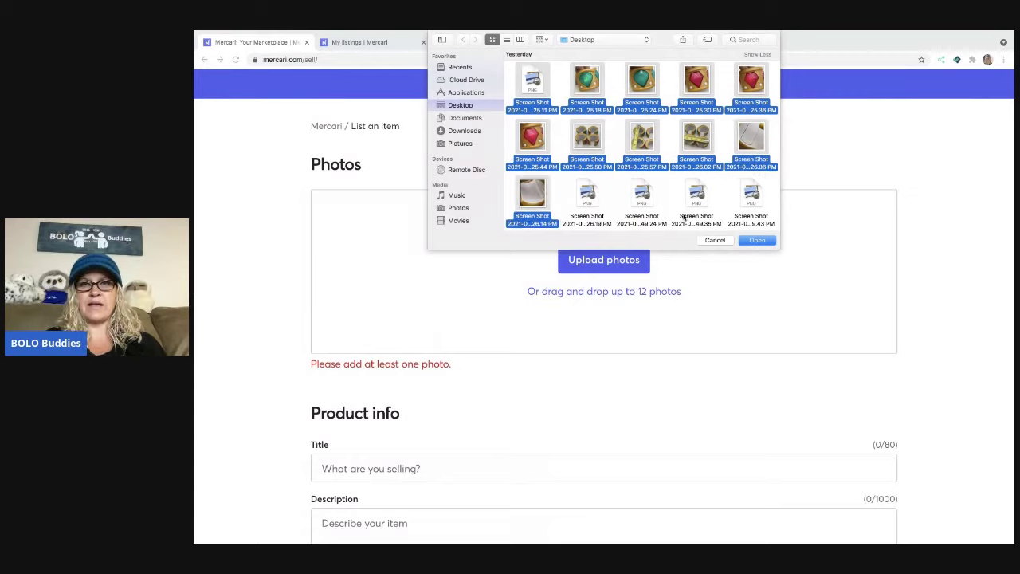
left_click(759, 240)
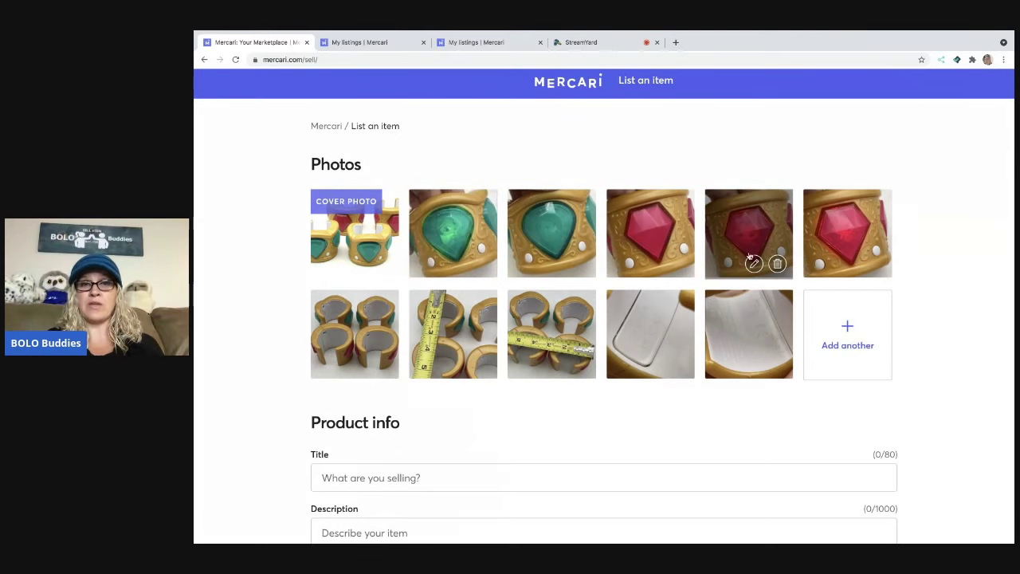
Let the eleven bracelet photos finish uploading, with the first as cover photo
scroll(710, 307, "down", 1)
Enter the title 'Shimmer and Shine Wish Granting Bracelets Toy Lights and Sounds Dress Up'
left_click(470, 424)
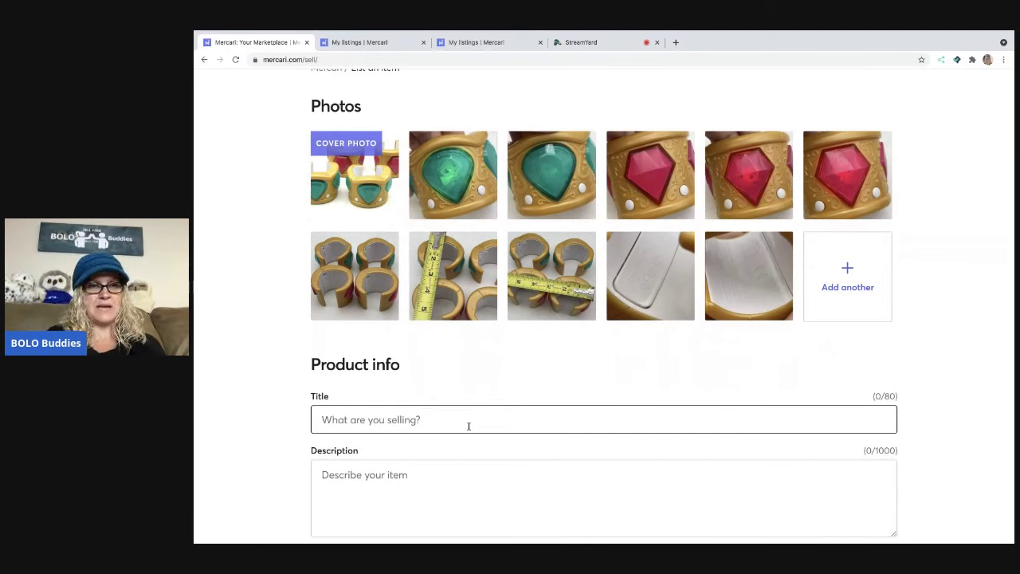
type("Shim")
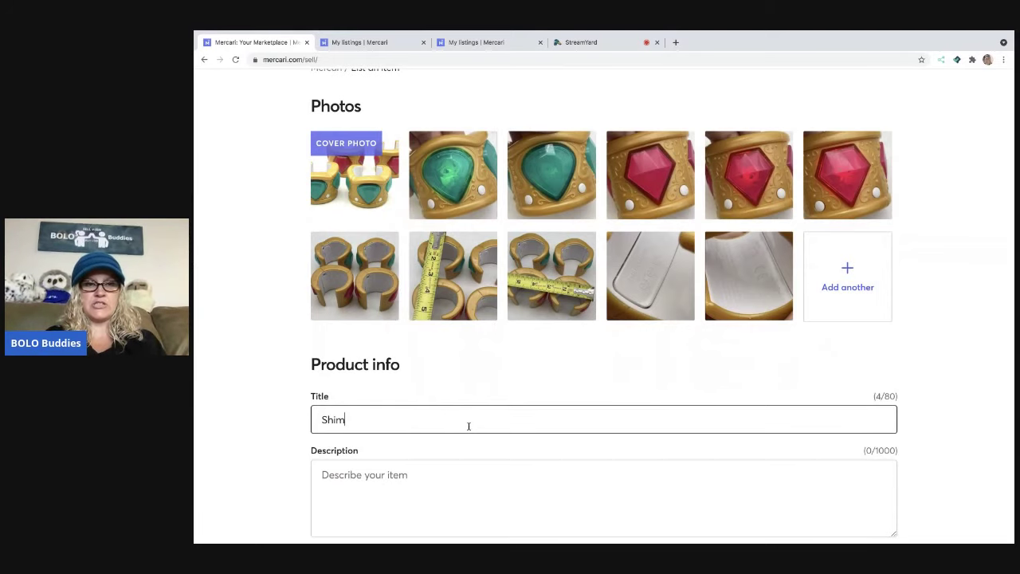
type("mer and Shin")
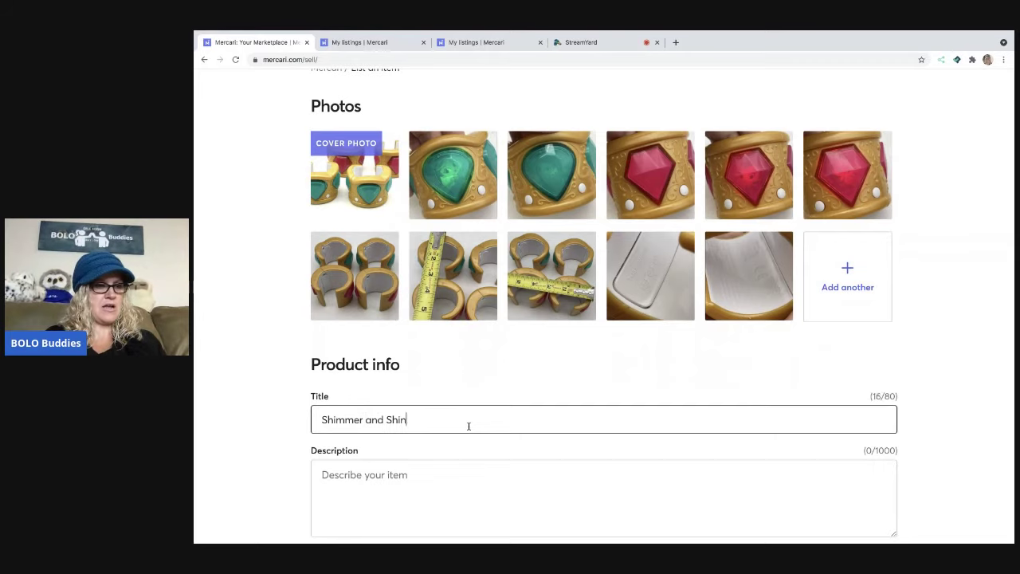
type("e Wish Gr")
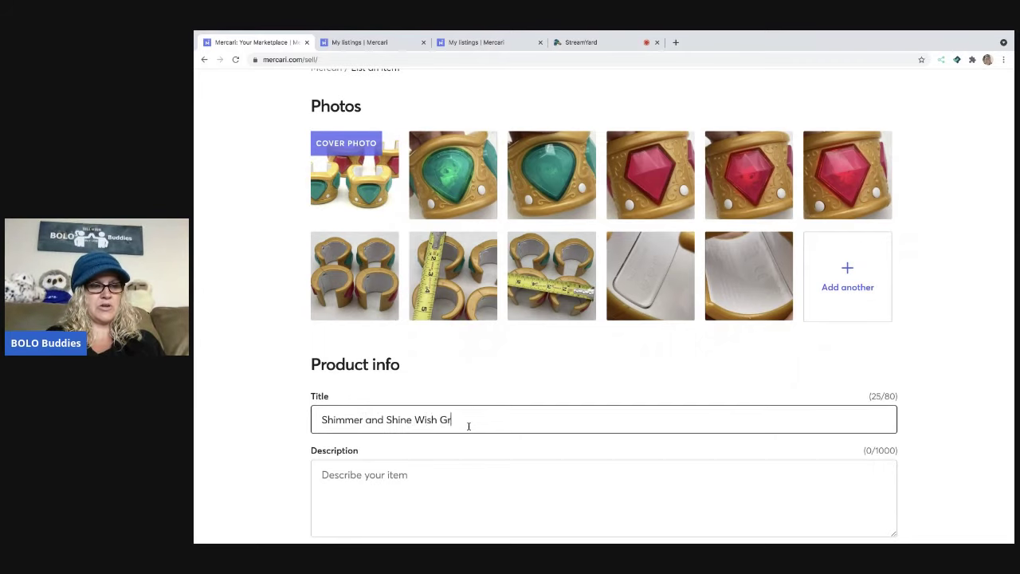
type("anting Bracelet")
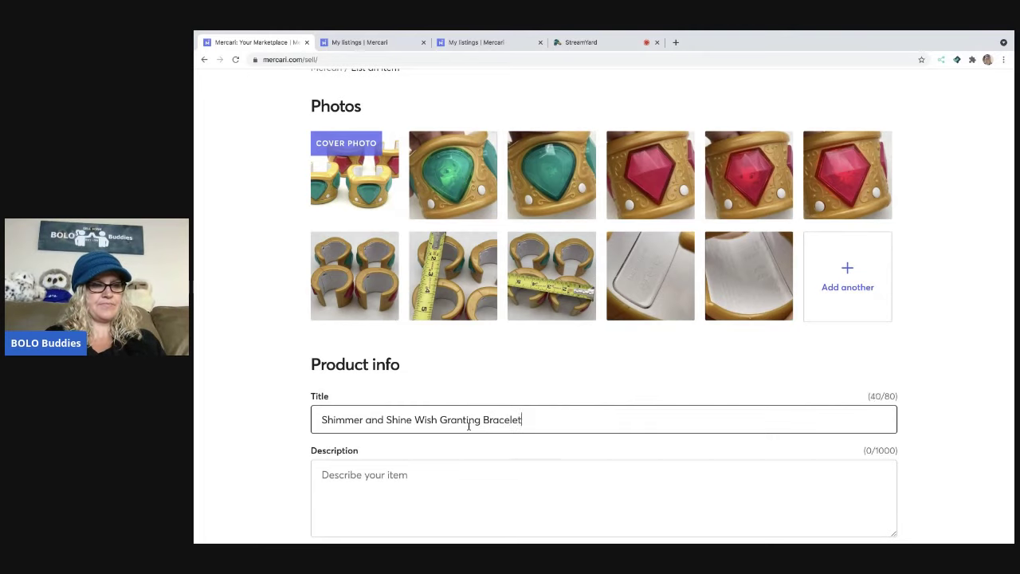
type("s Toy ")
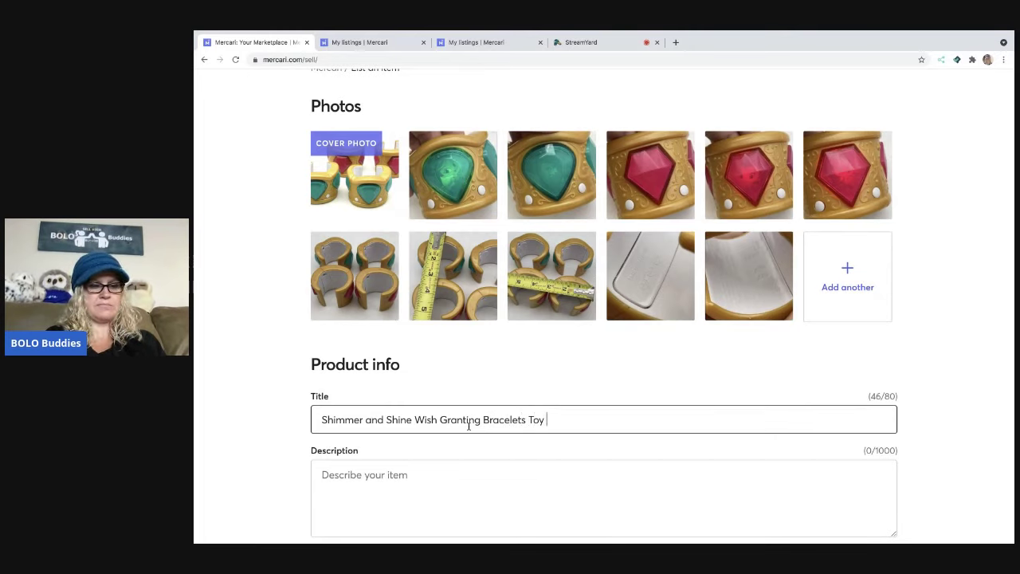
type("Lights and ")
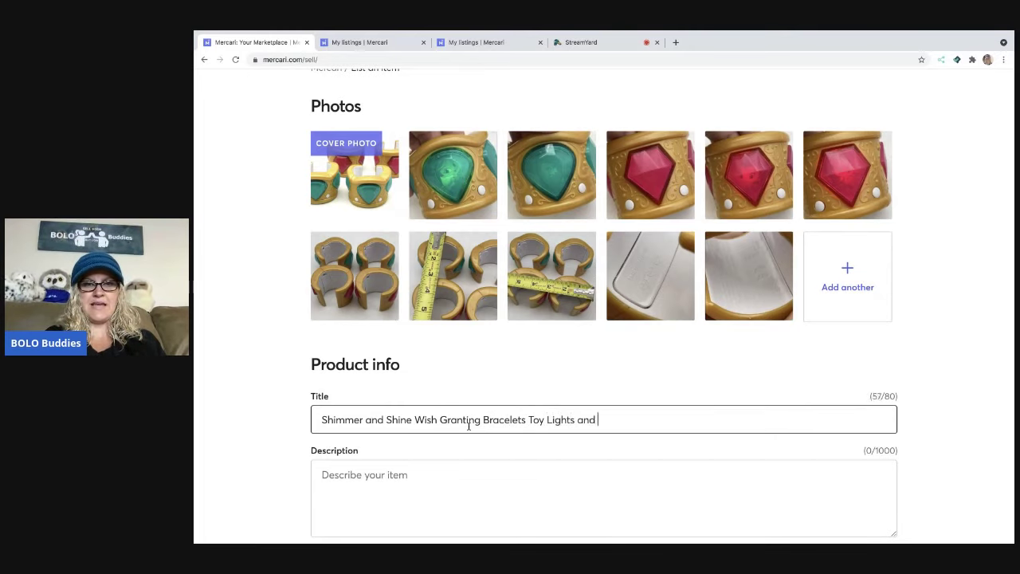
type("Sounds Dress")
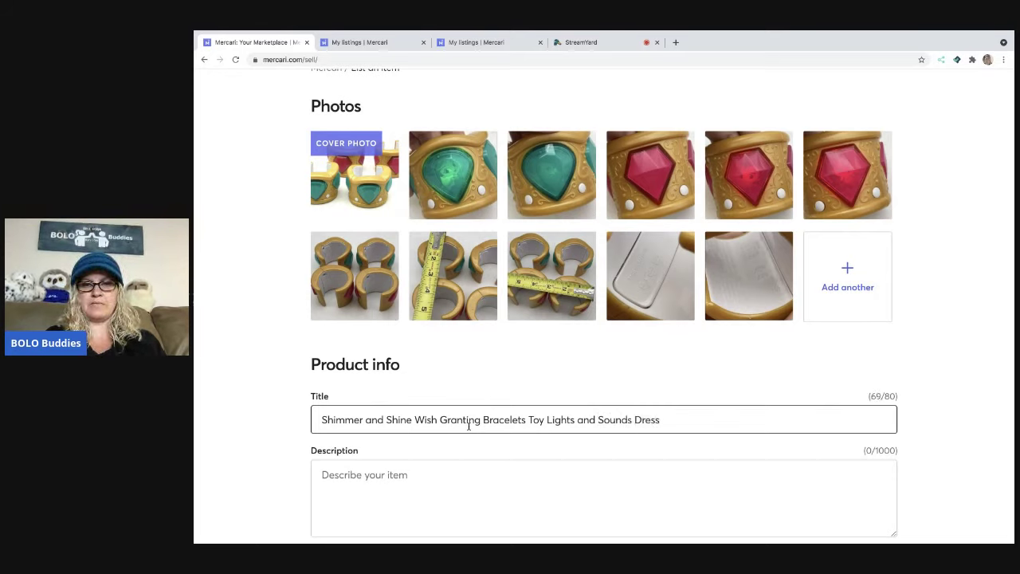
type(" Up")
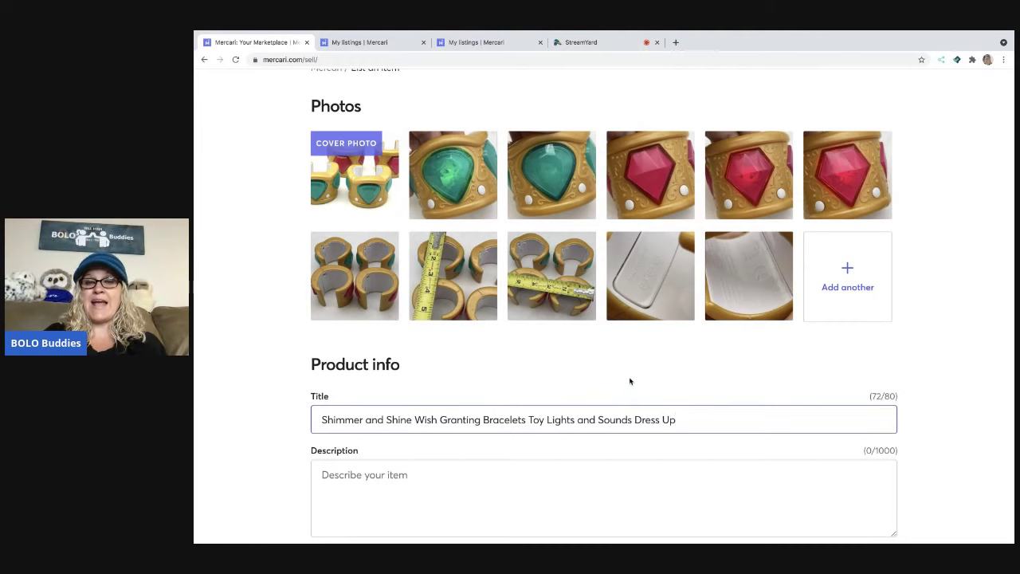
Copy the listing title and paste it into the Description box
scroll(629, 380, "down", 1)
key("ctrl+a")
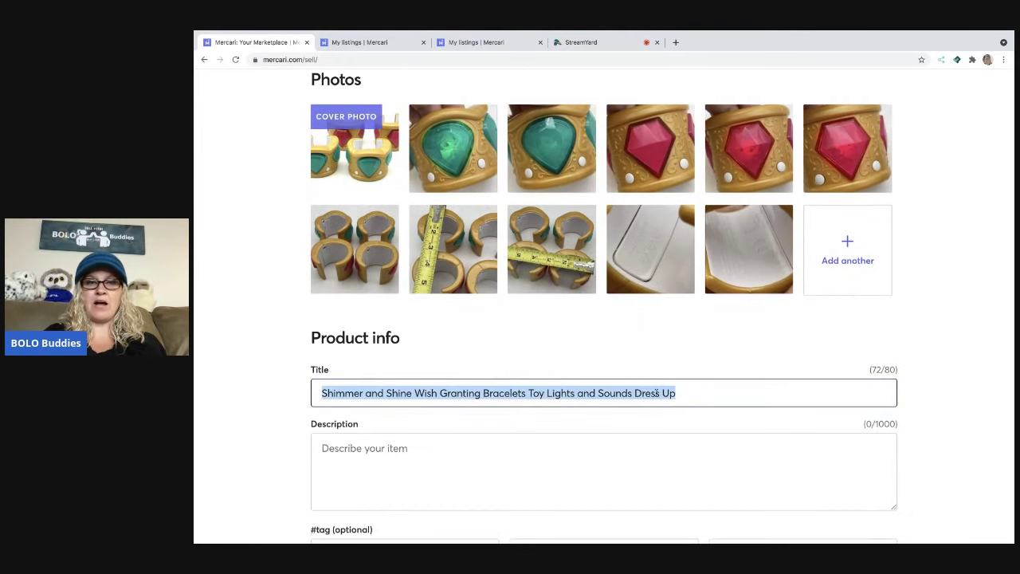
right_click(658, 393)
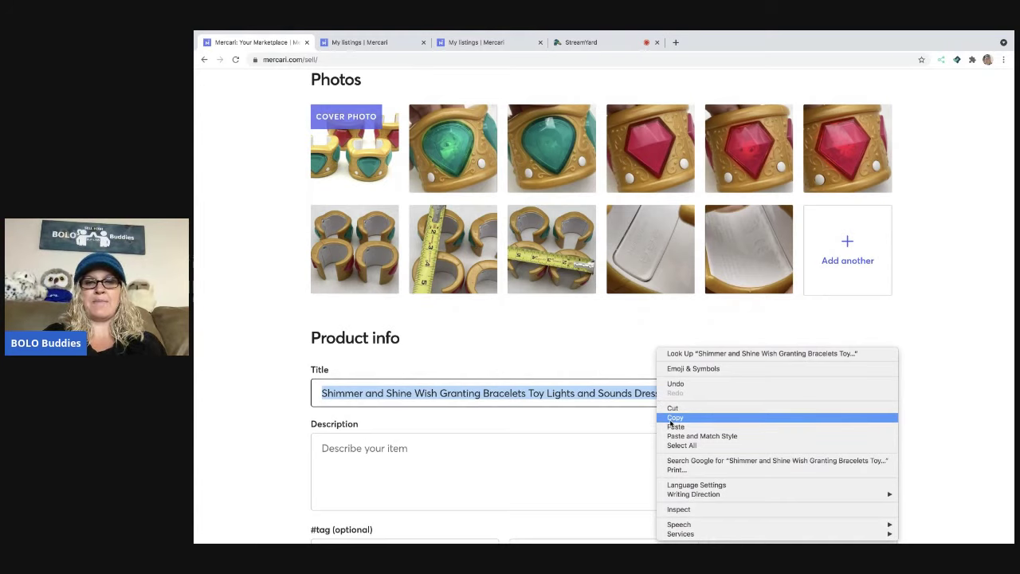
left_click(671, 420)
right_click(457, 447)
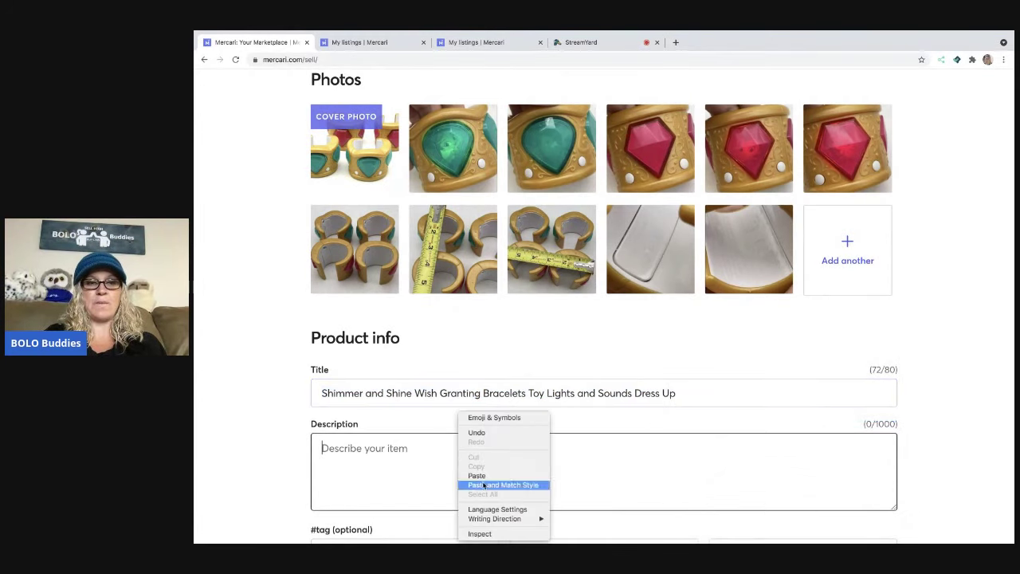
left_click(479, 476)
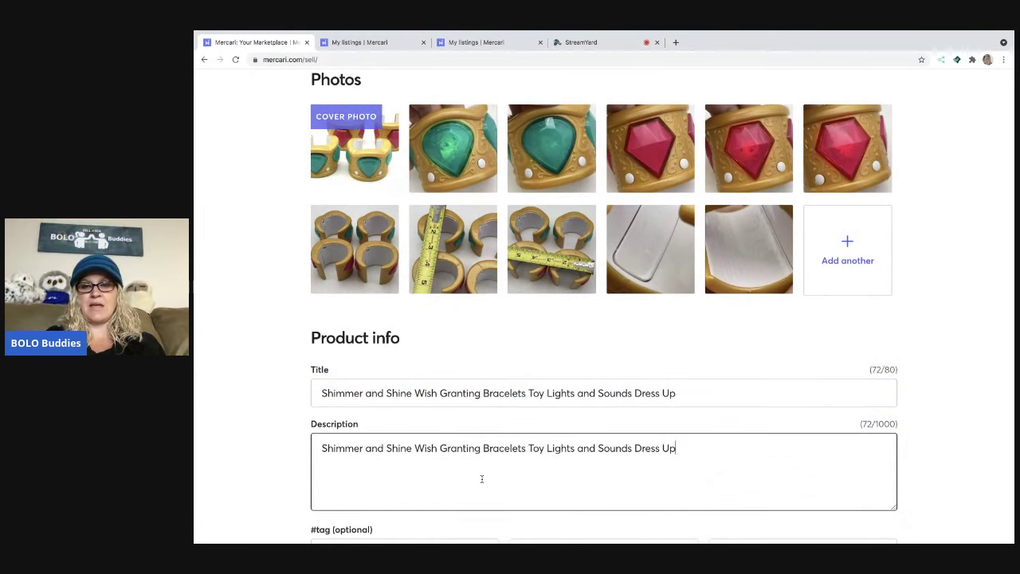
Add a new description line: 'See photos for measurements and condition.'
key("Return")
type("See photos for measurements and cond")
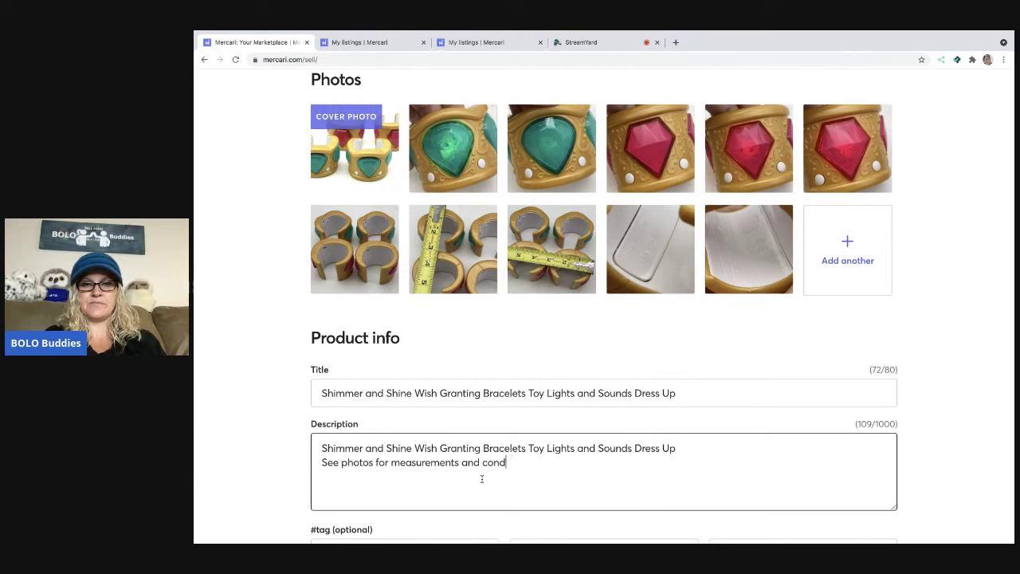
type("ition.")
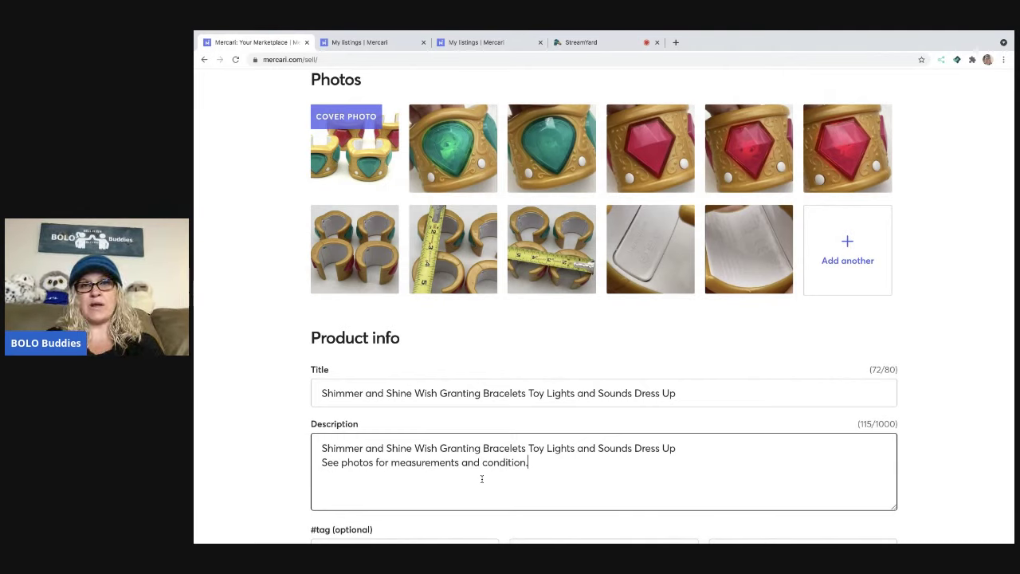
scroll(481, 478, "down", 1)
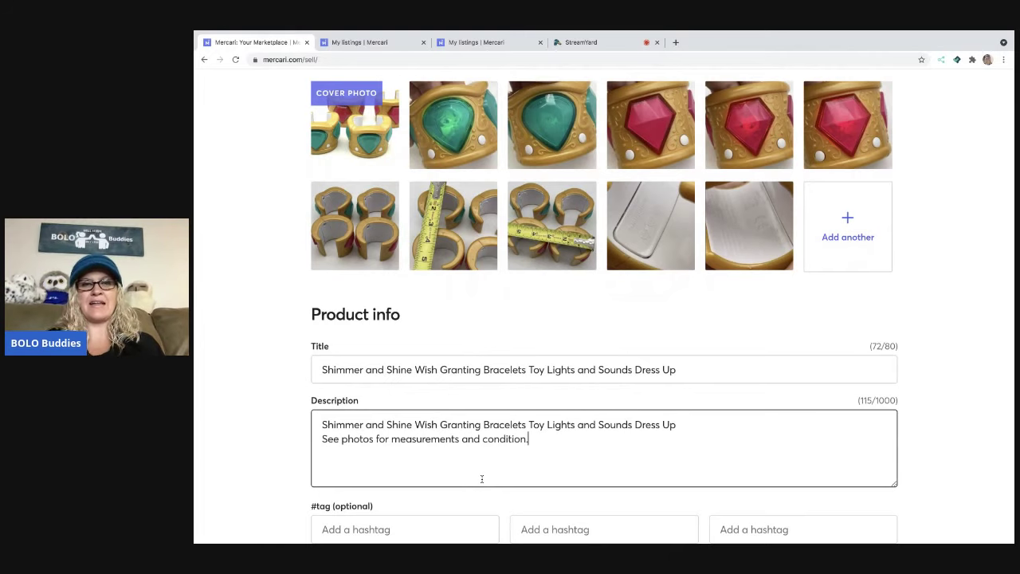
scroll(482, 479, "down", 2)
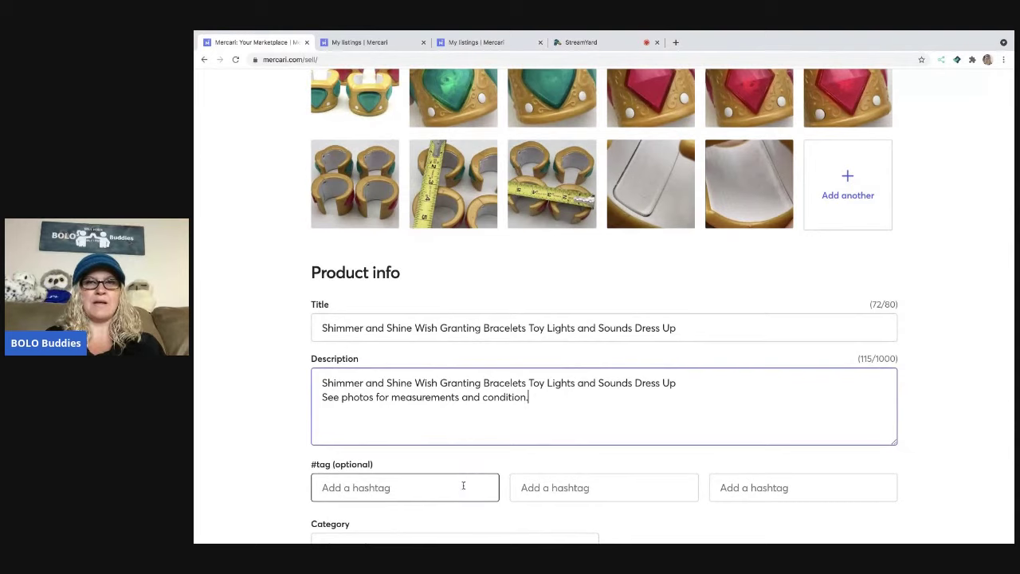
Add the hashtags #Bracelets, #Toy and #Dressup to the listing
left_click(458, 486)
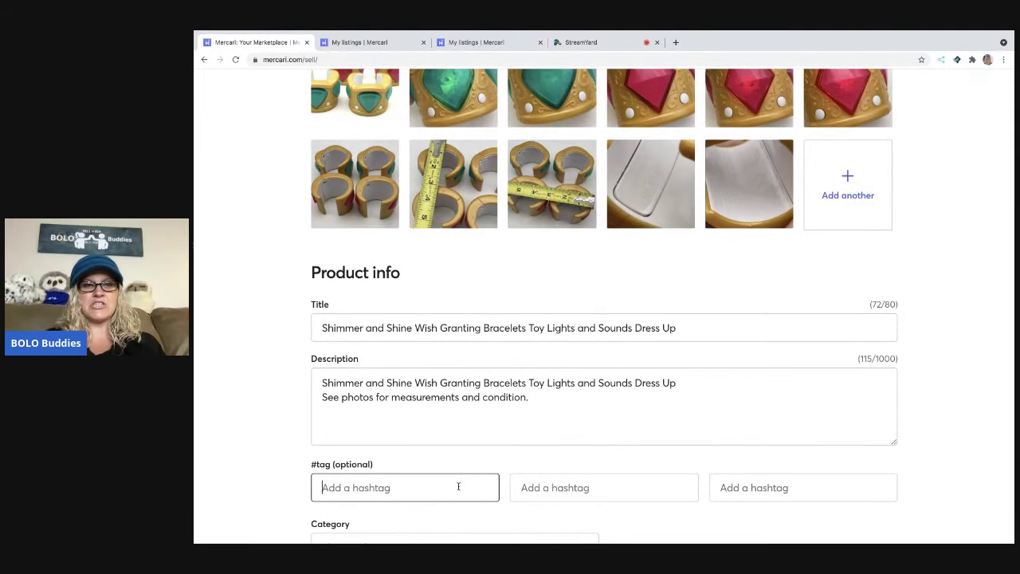
type("#Brac")
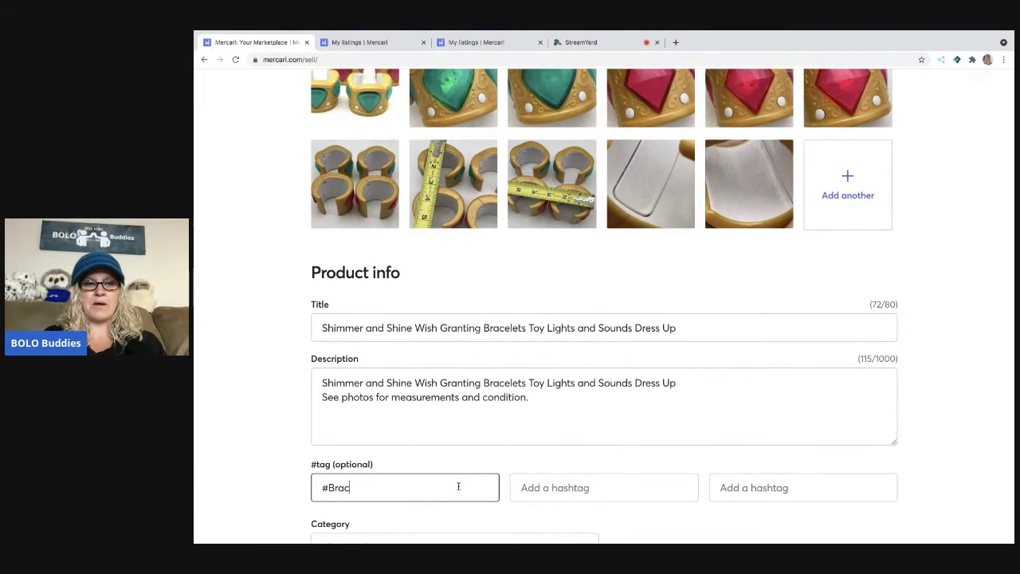
type("elets")
key("Tab")
type("#Toy")
key("Tab")
type("#Dressup")
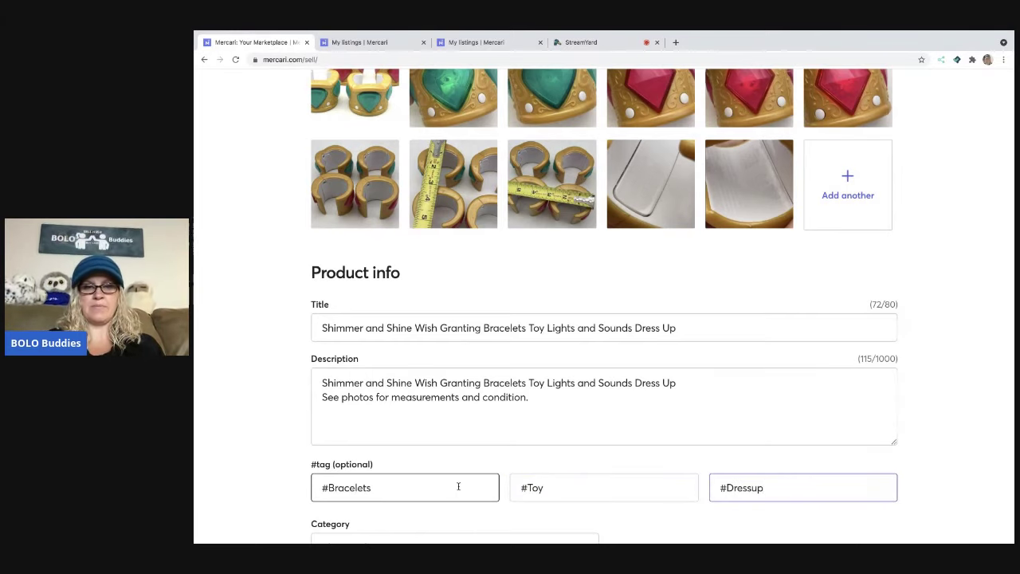
scroll(459, 486, "down", 1)
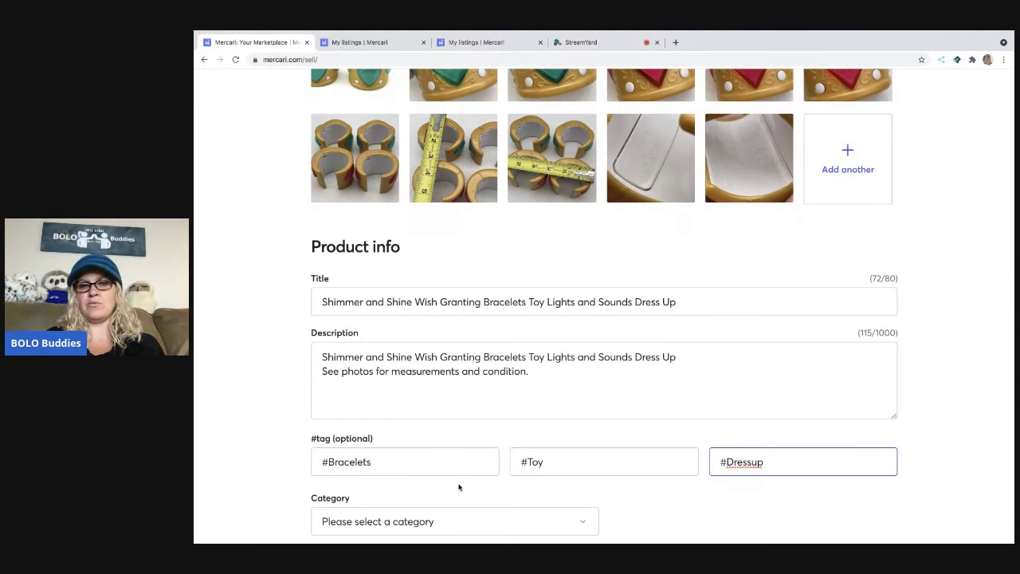
scroll(458, 487, "down", 2)
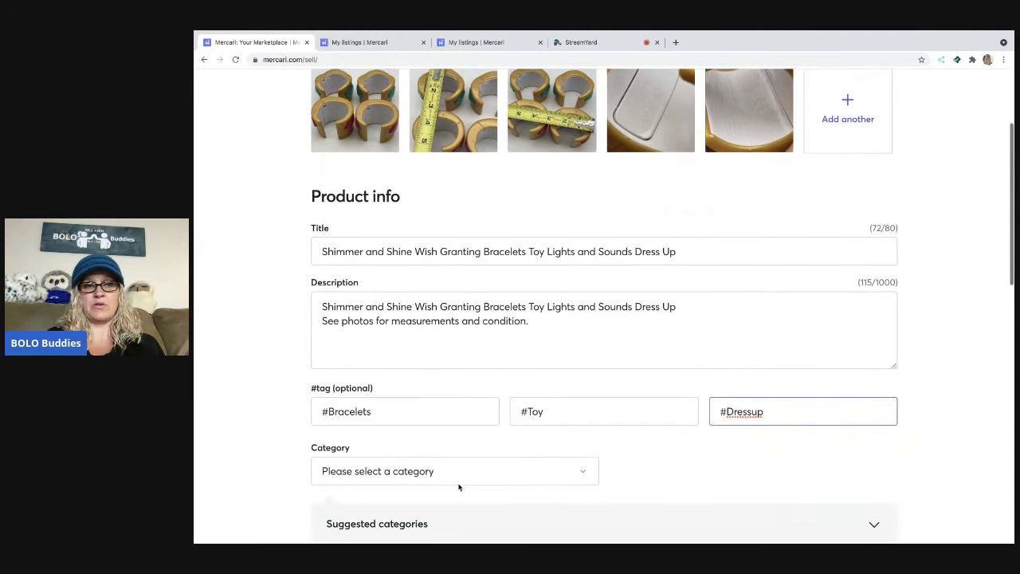
scroll(459, 486, "down", 3)
scroll(459, 484, "down", 1)
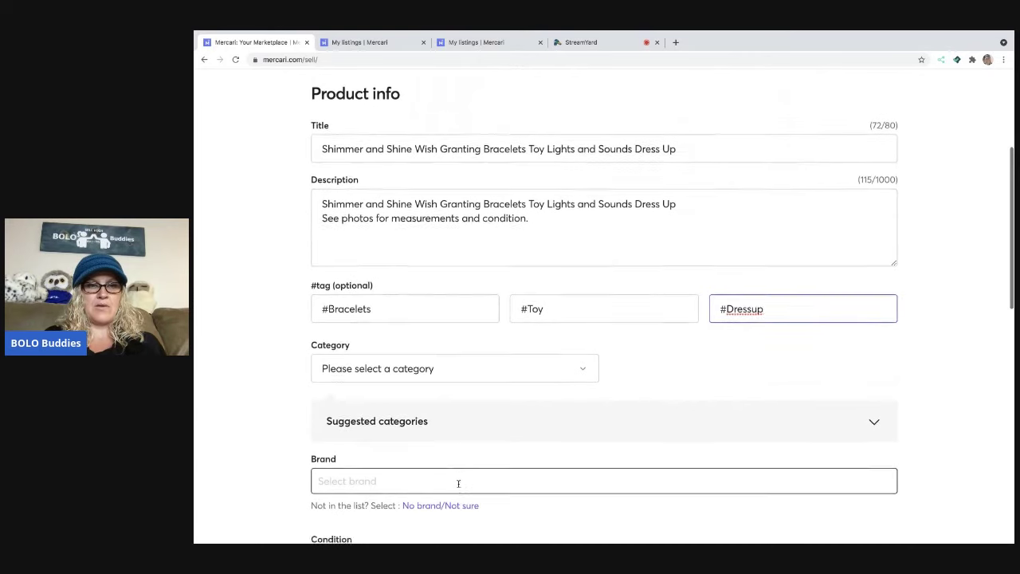
Set the category to Toys & Collectibles › Dress Up & Pretend Play › All Dress Up & Pretend Play
scroll(459, 483, "down", 1)
left_click(456, 356)
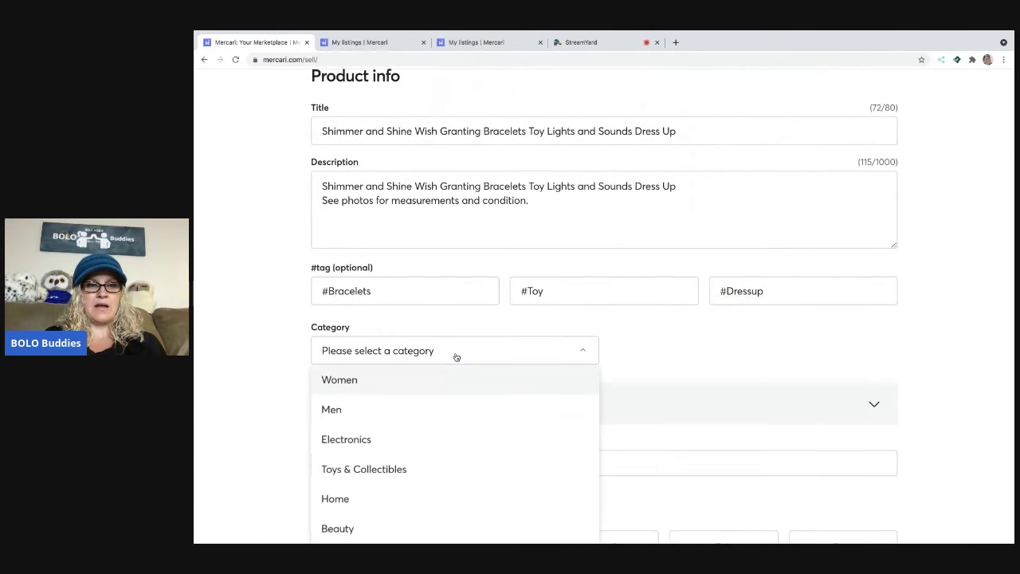
scroll(456, 357, "down", 2)
left_click(439, 390)
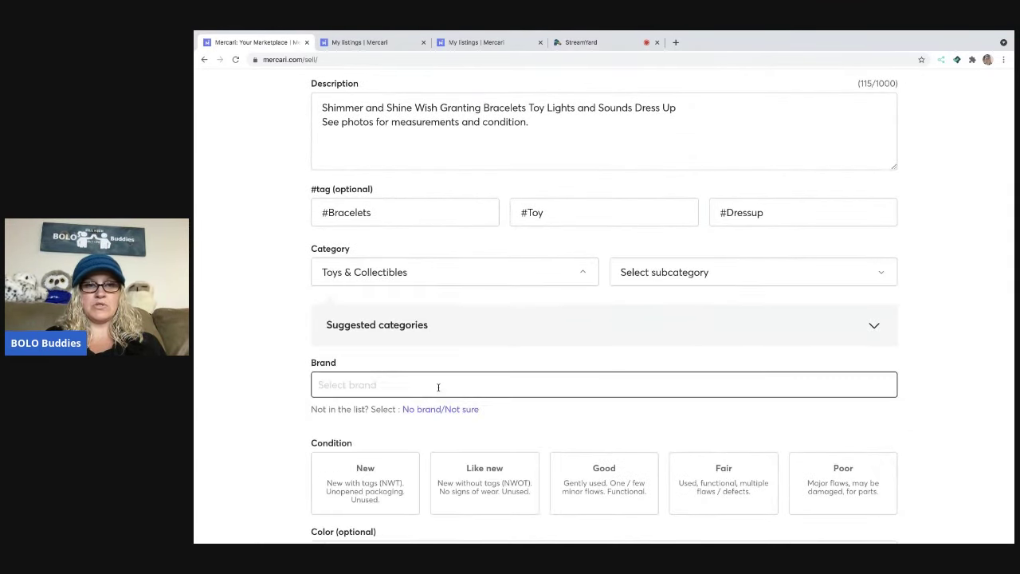
left_click(638, 279)
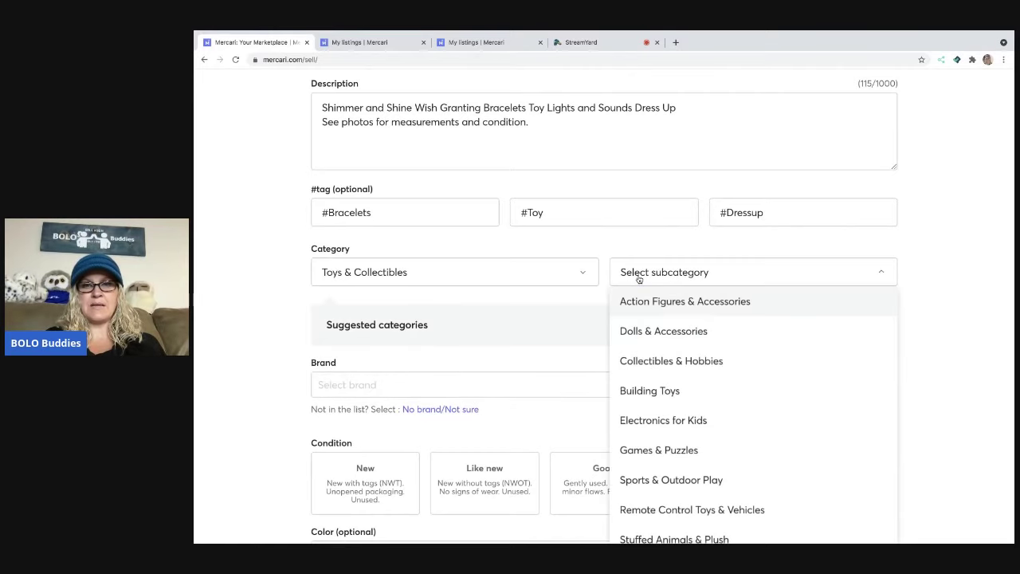
scroll(649, 323, "down", 2)
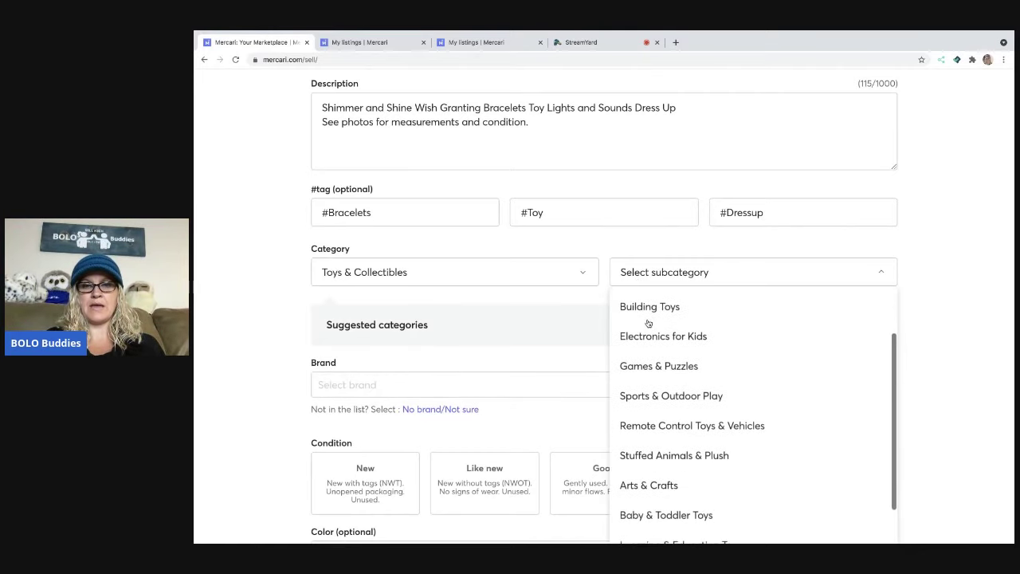
scroll(649, 323, "down", 4)
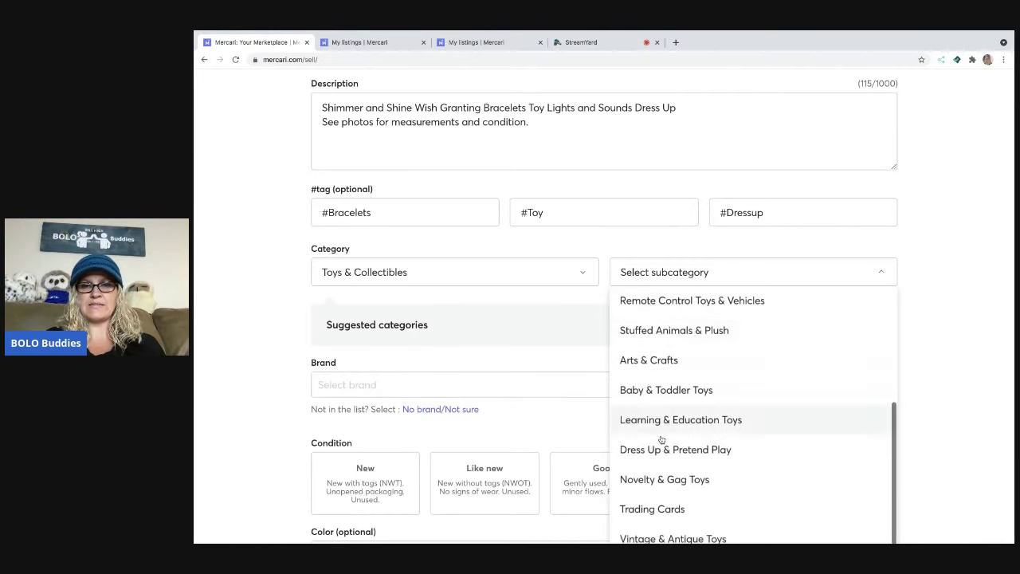
left_click(661, 450)
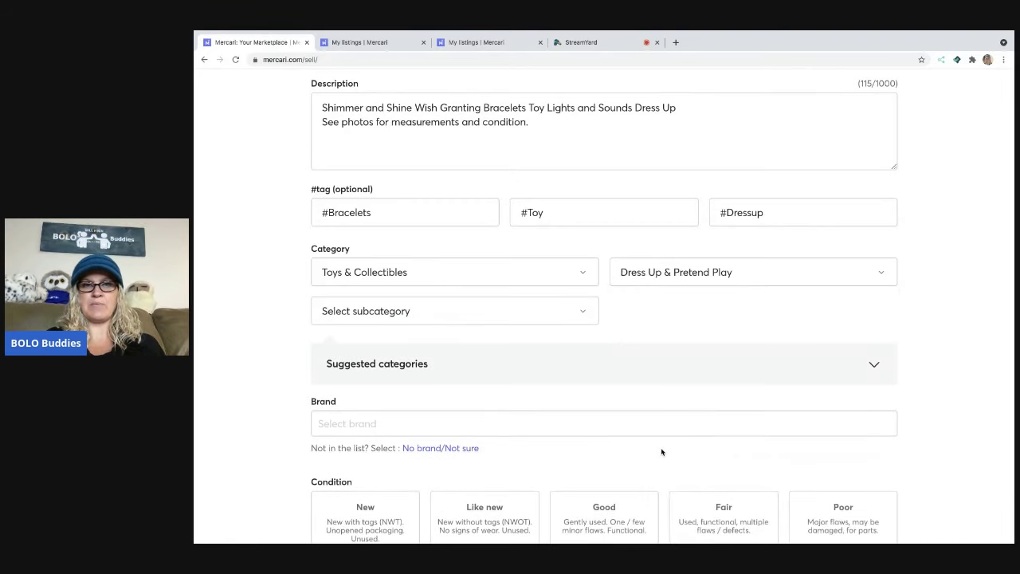
left_click(576, 314)
left_click(467, 348)
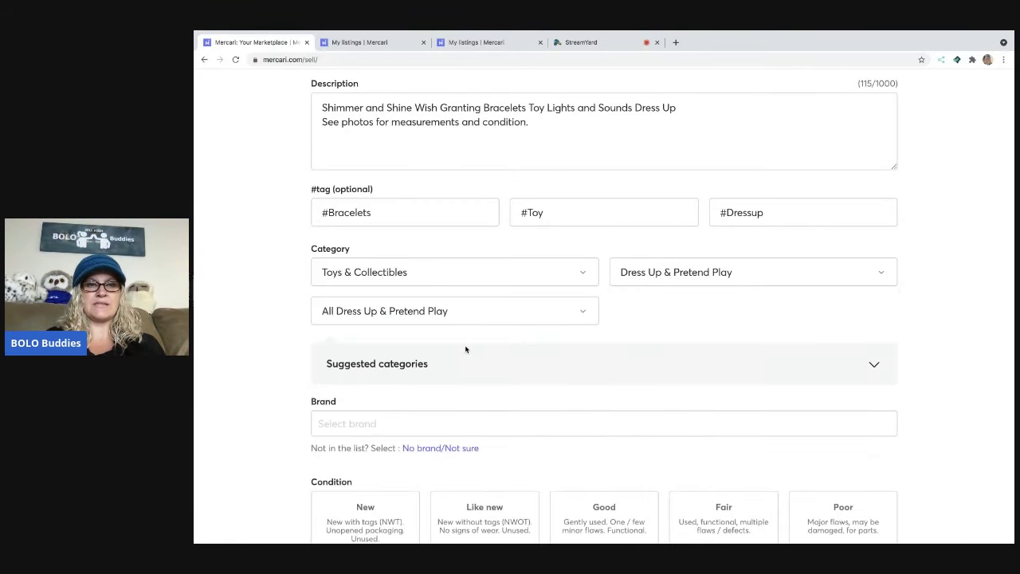
scroll(465, 349, "down", 1)
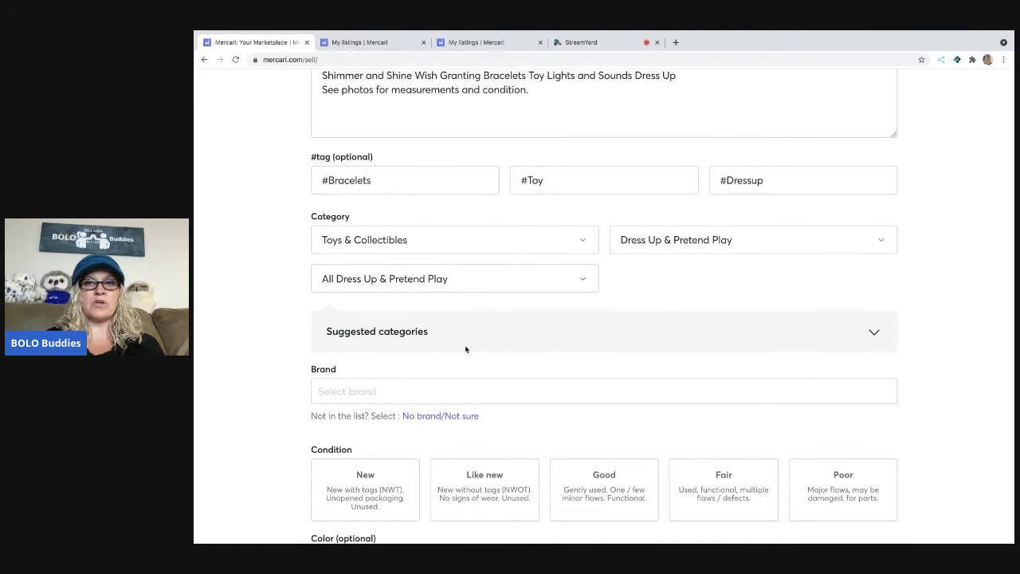
Set the listing's brand to Mattel
left_click(410, 389)
type("Mattel")
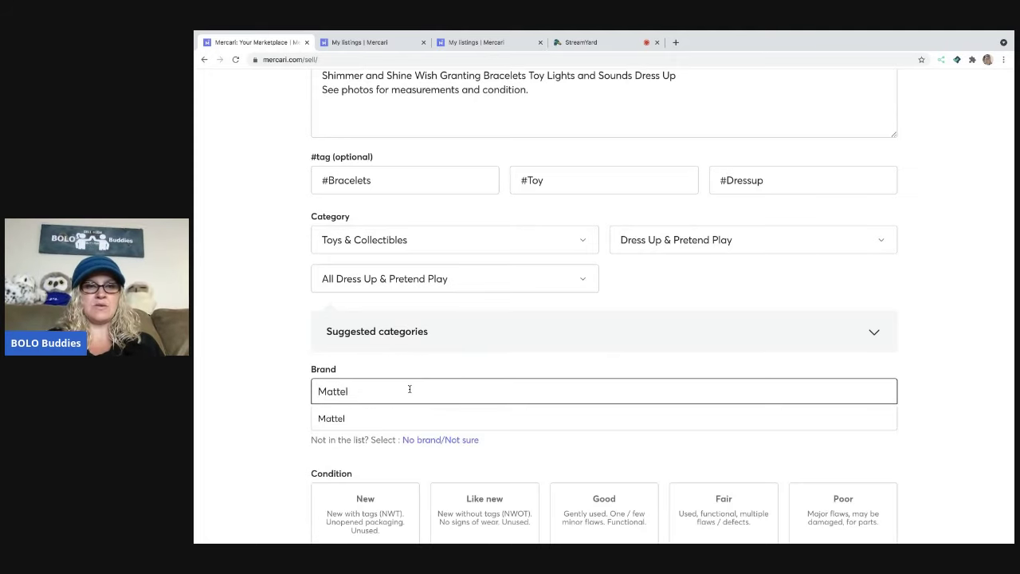
left_click(348, 422)
Mark the item's condition as Good
scroll(598, 428, "down", 2)
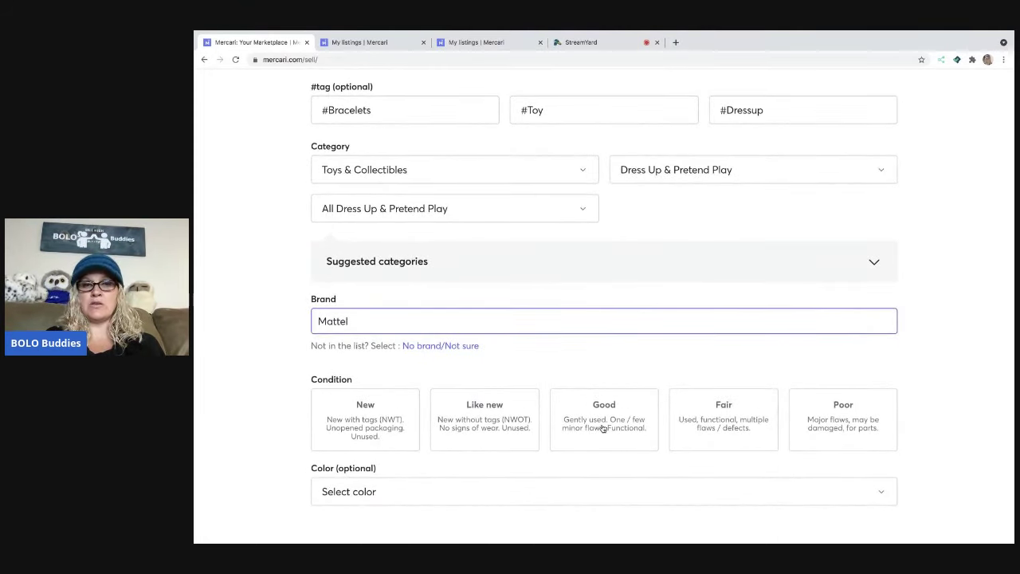
left_click(604, 428)
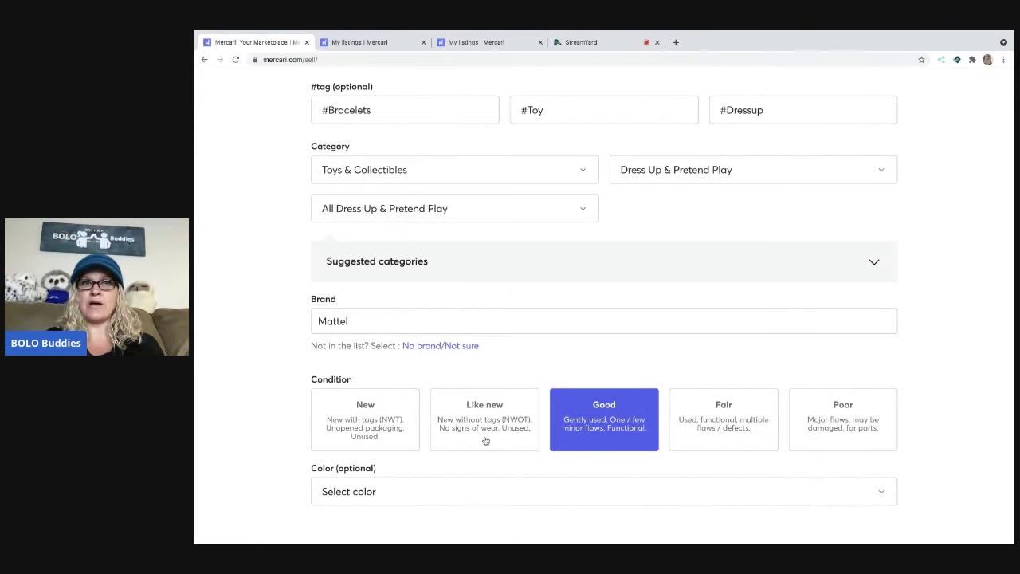
scroll(485, 440, "down", 1)
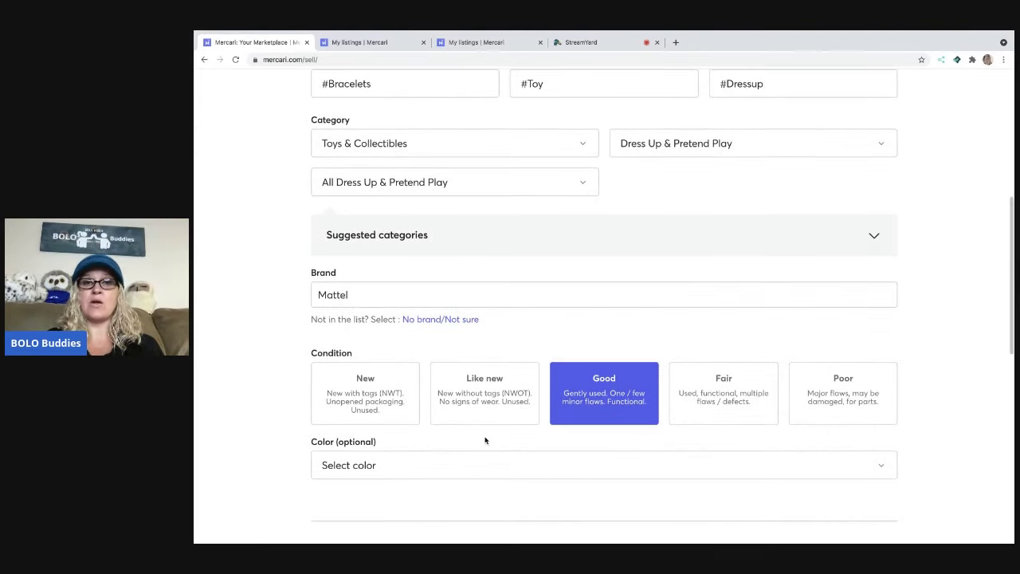
scroll(485, 440, "down", 2)
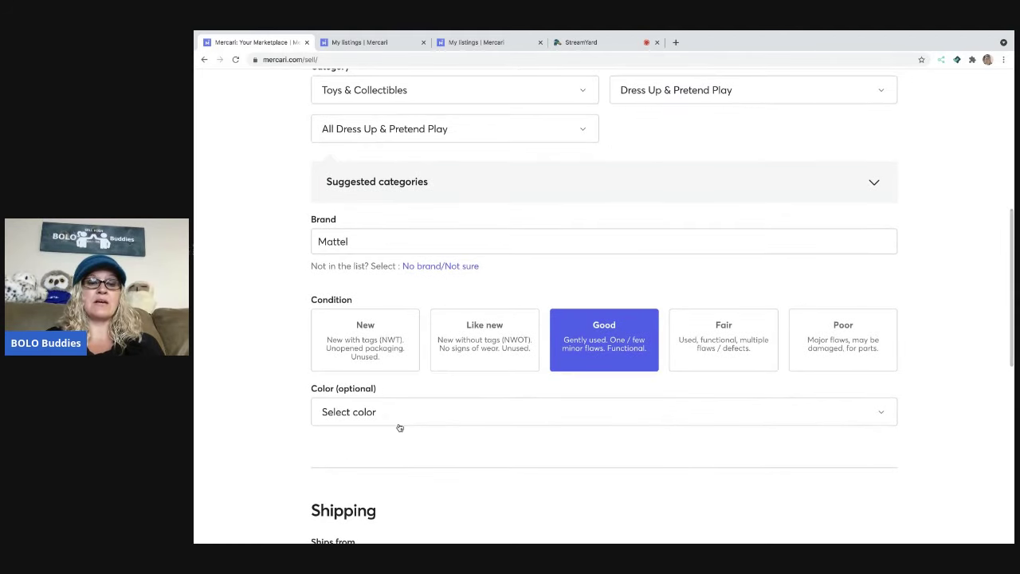
scroll(401, 428, "up", 4)
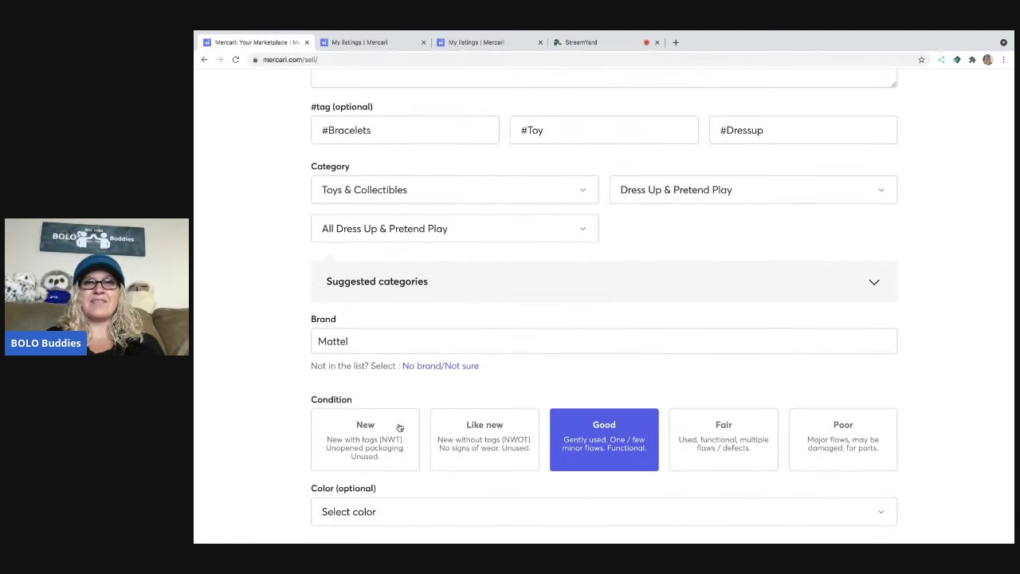
scroll(401, 428, "down", 4)
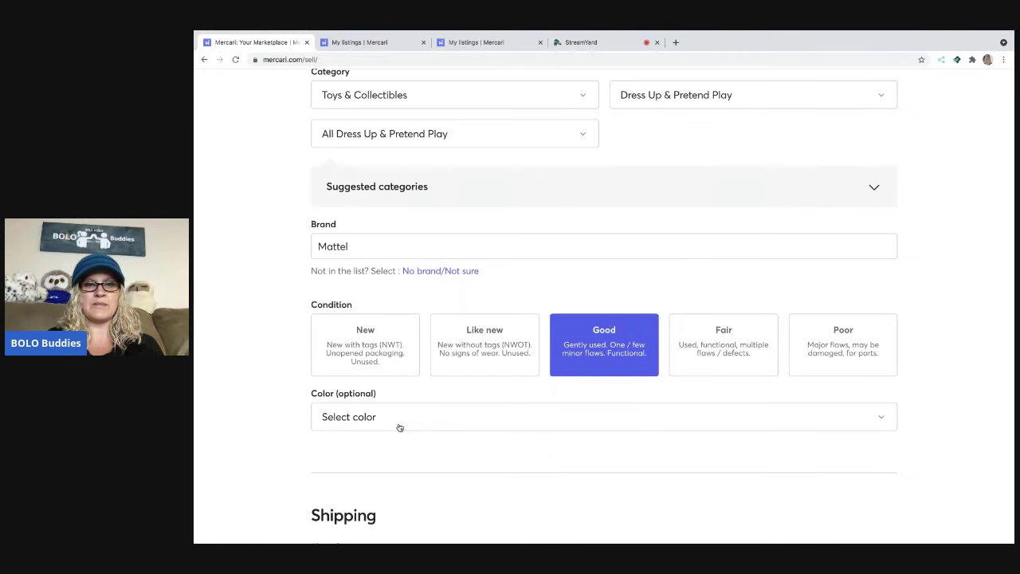
scroll(400, 428, "down", 5)
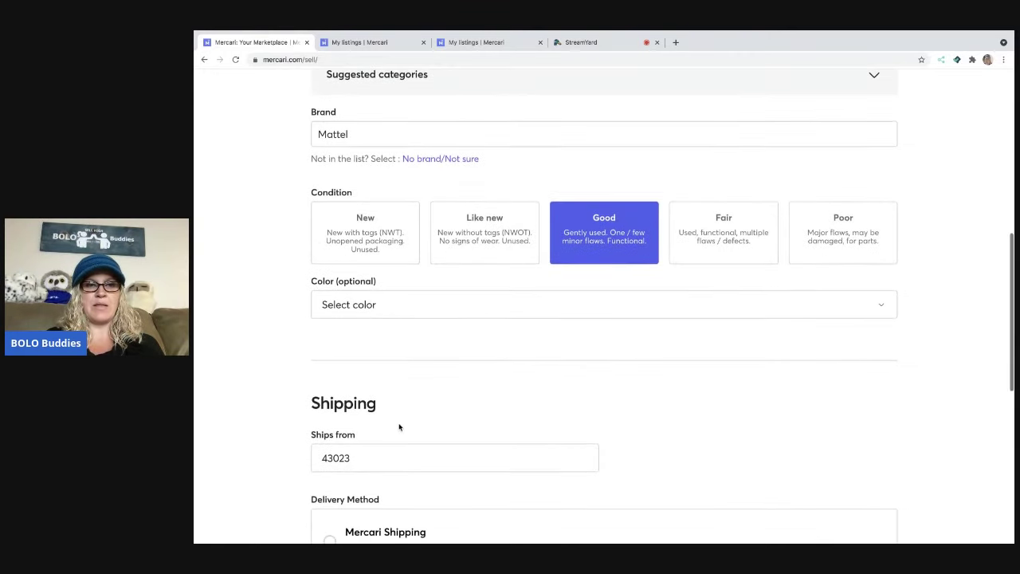
scroll(400, 427, "down", 1)
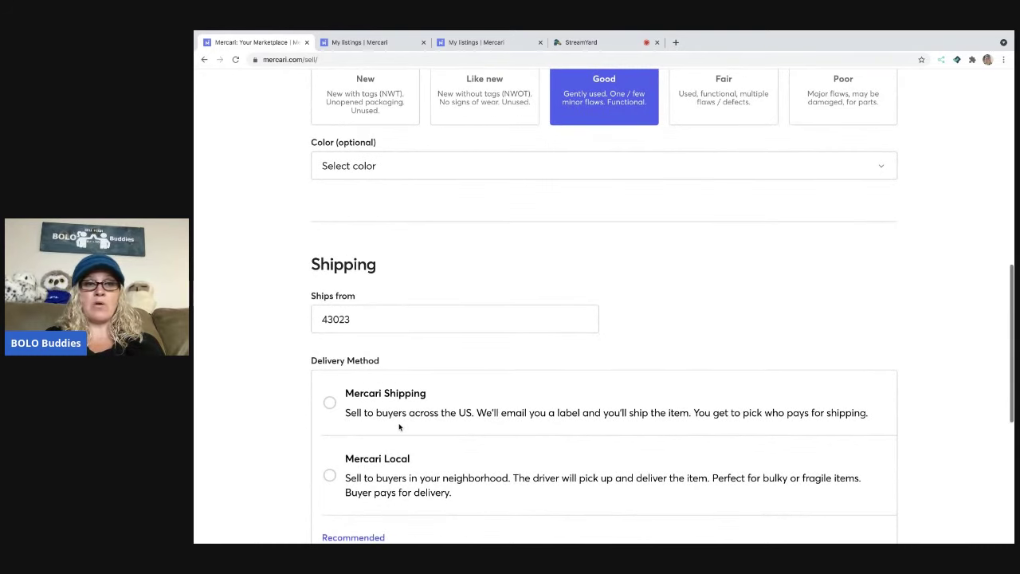
scroll(399, 427, "down", 1)
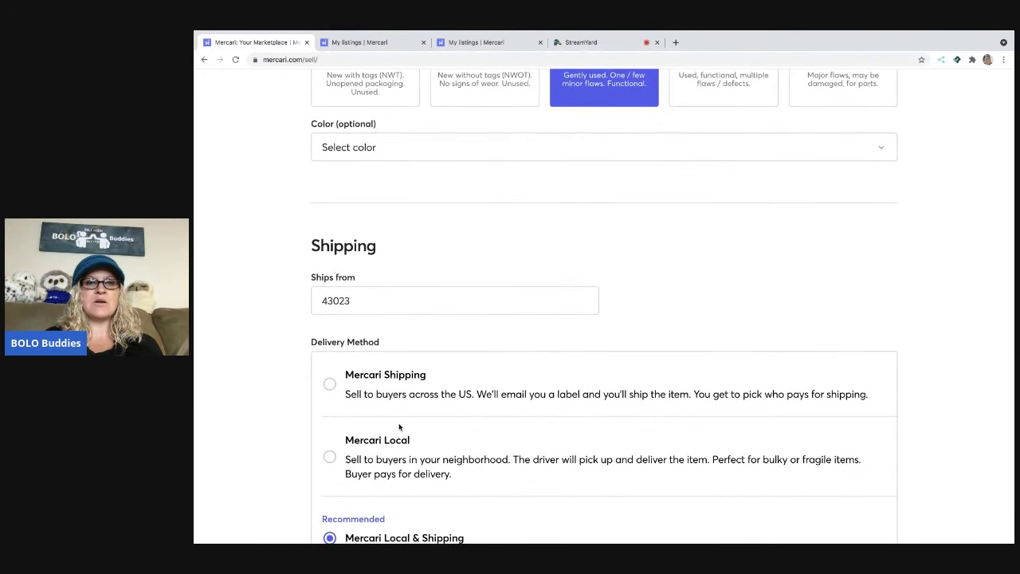
scroll(399, 428, "down", 3)
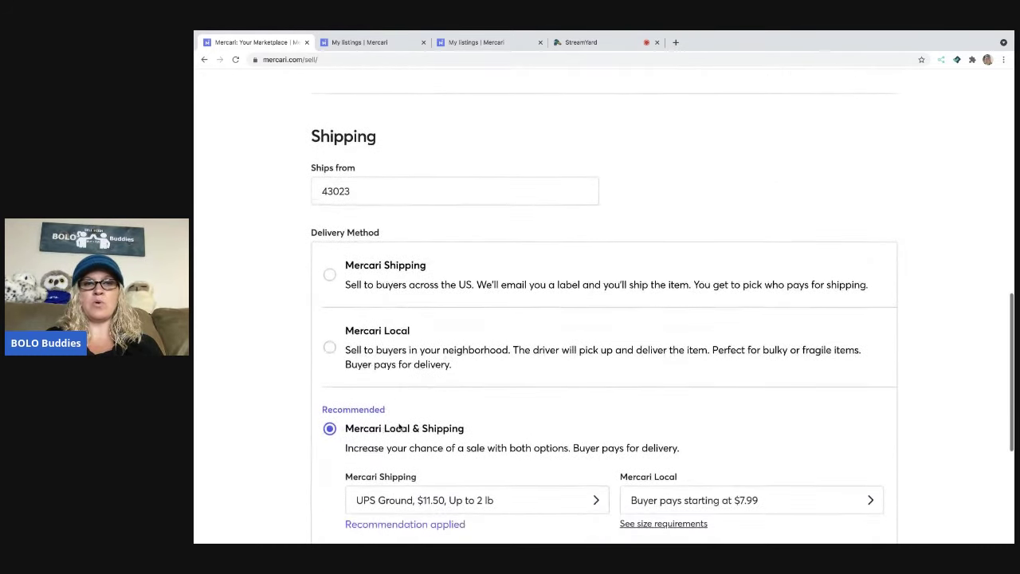
scroll(400, 428, "down", 2)
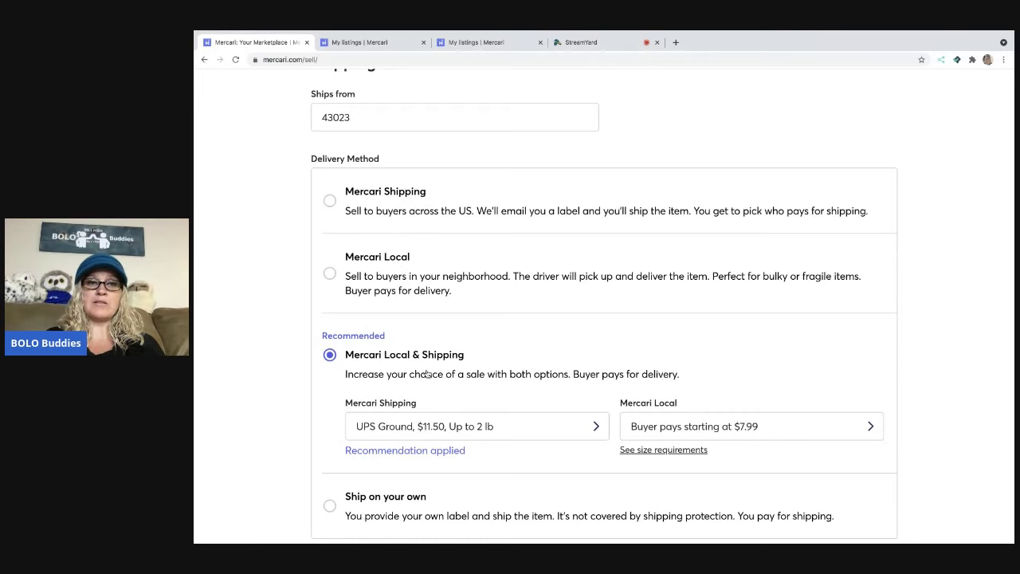
scroll(462, 369, "down", 1)
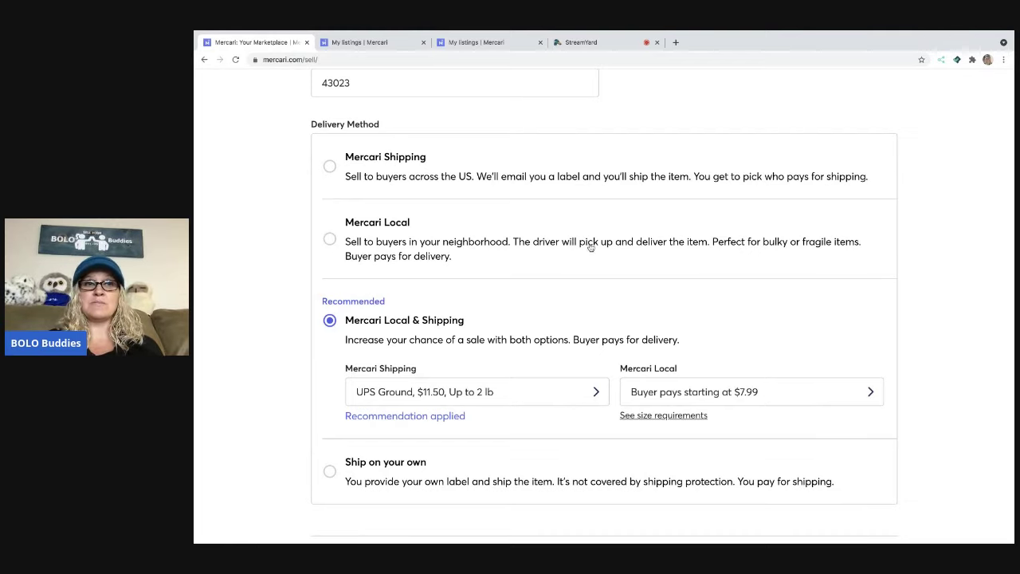
Use Mercari Shipping with a 2 lb, 8 × 8 × 6 in package and list carrier rates
left_click(329, 168)
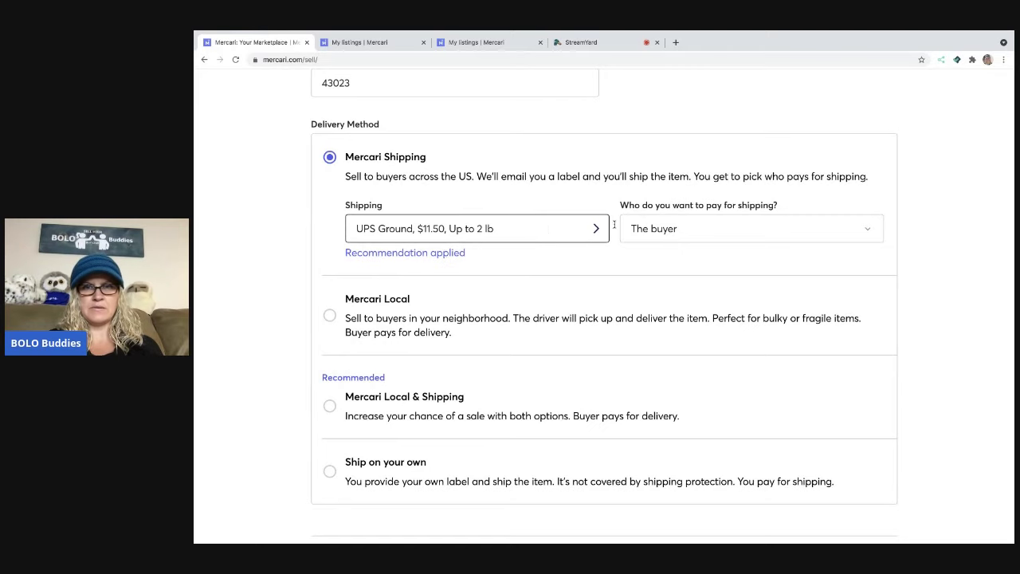
left_click(644, 229)
left_click(595, 230)
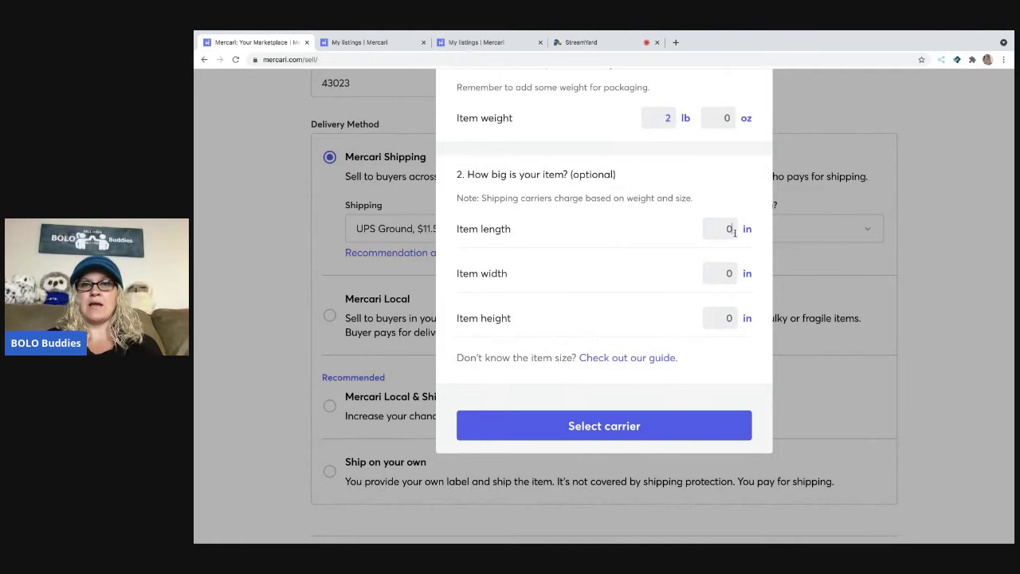
type("8")
key("Tab")
type("8")
type("6")
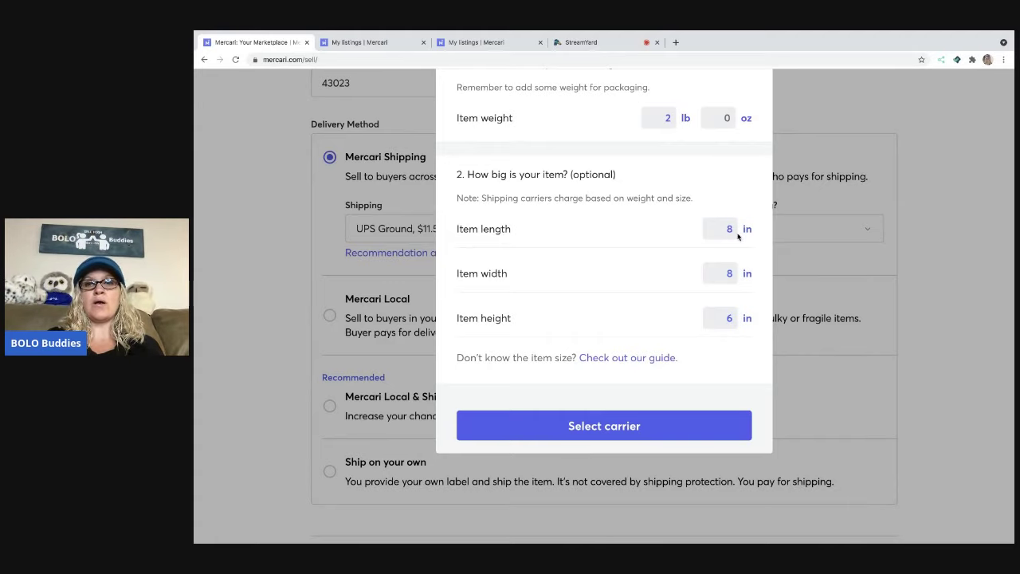
left_click(628, 427)
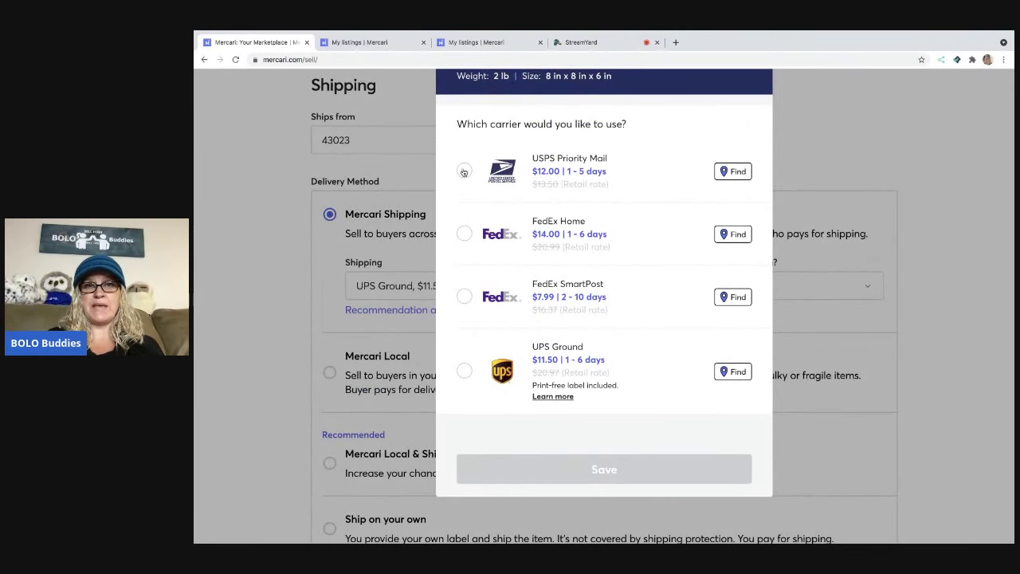
Switch the carrier to USPS Priority Mail ($12.00, up to 2 lb) and save it
left_click(464, 172)
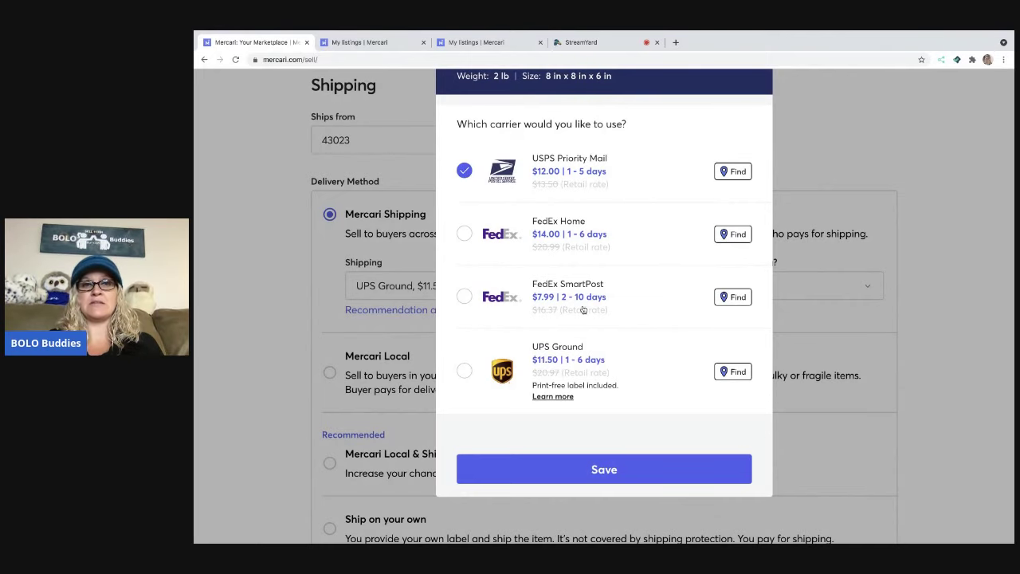
left_click(603, 470)
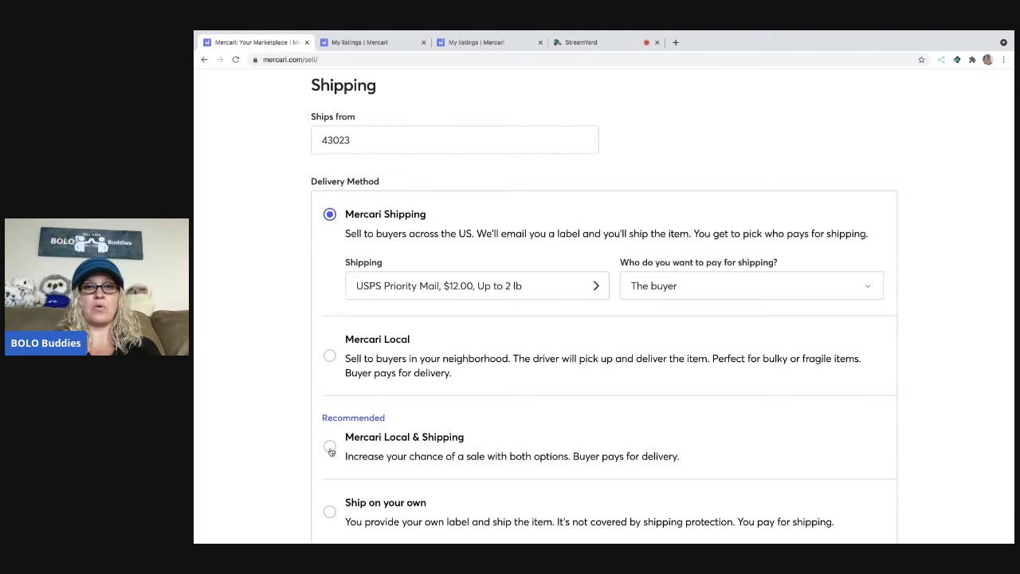
Change the delivery method from Mercari Shipping to Ship on your own
scroll(331, 452, "down", 1)
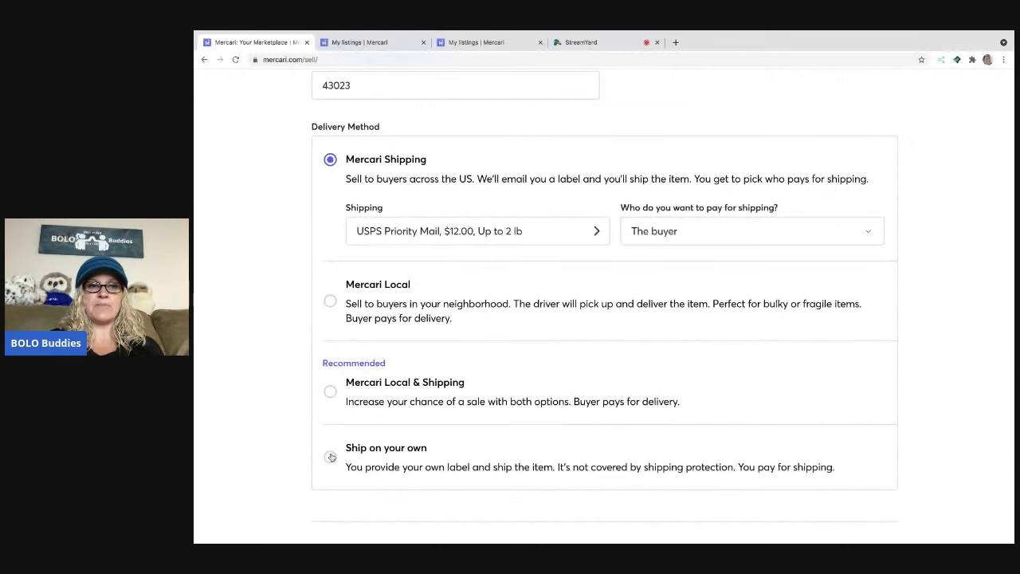
left_click(331, 458)
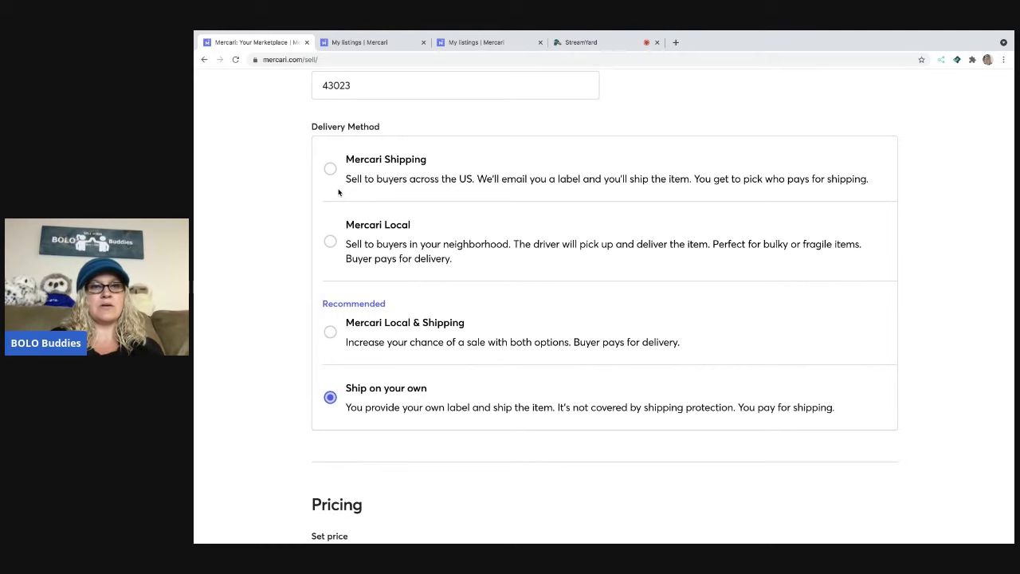
Price the bracelets listing at $28 and turn Smart pricing off
scroll(387, 232, "down", 1)
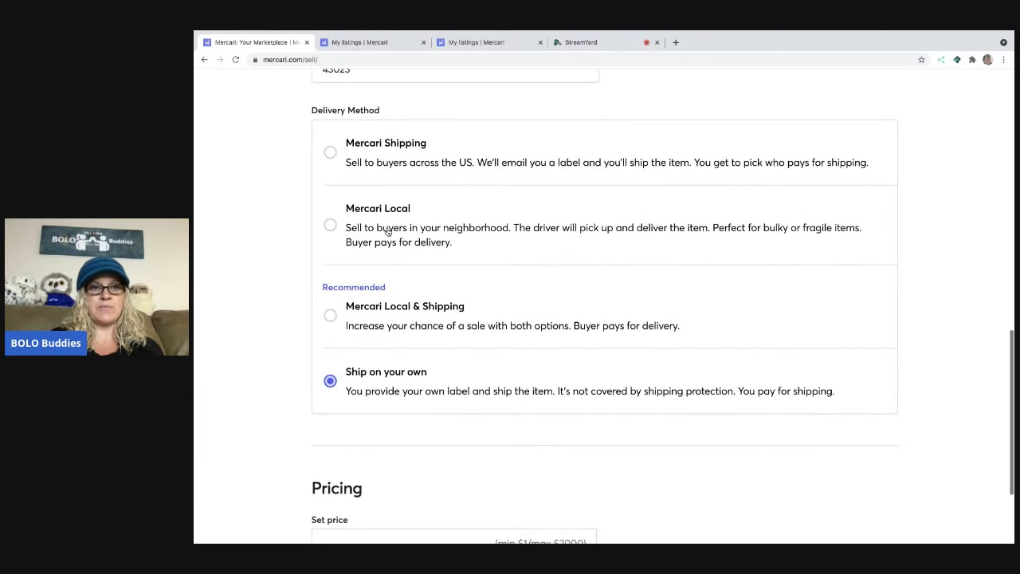
scroll(387, 231, "down", 3)
scroll(388, 231, "down", 2)
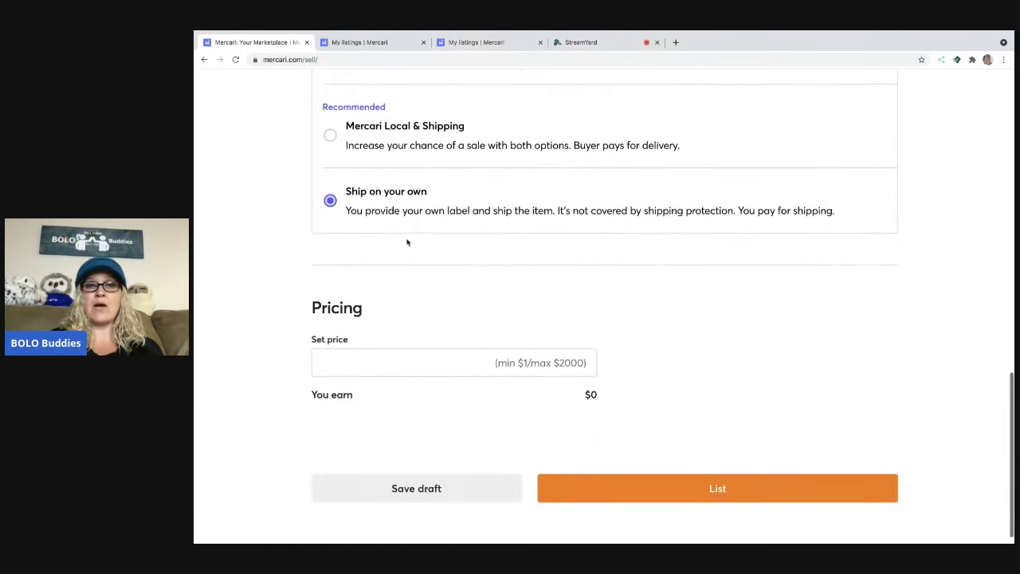
left_click(565, 363)
type("28")
scroll(639, 370, "down", 1)
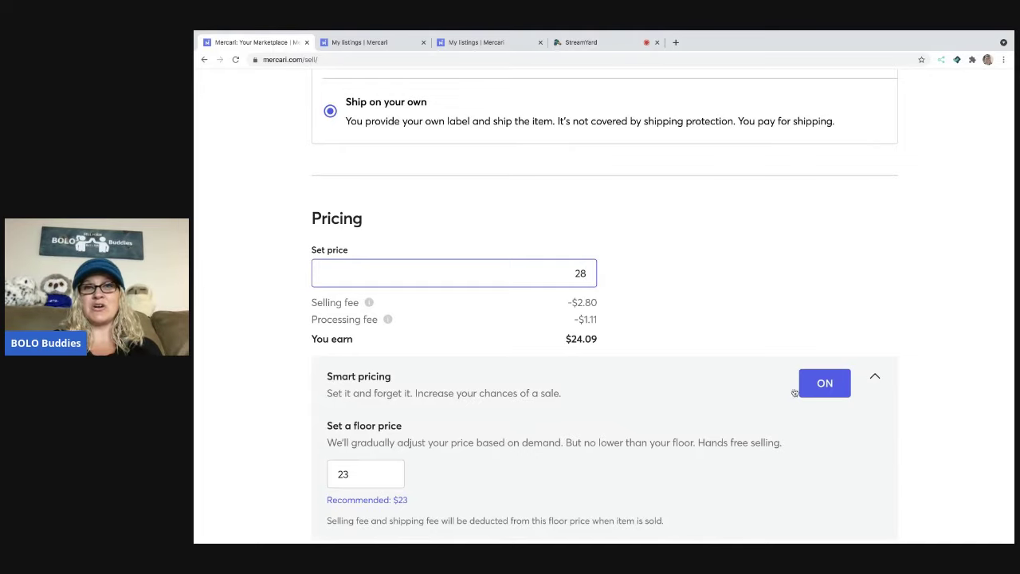
left_click(821, 387)
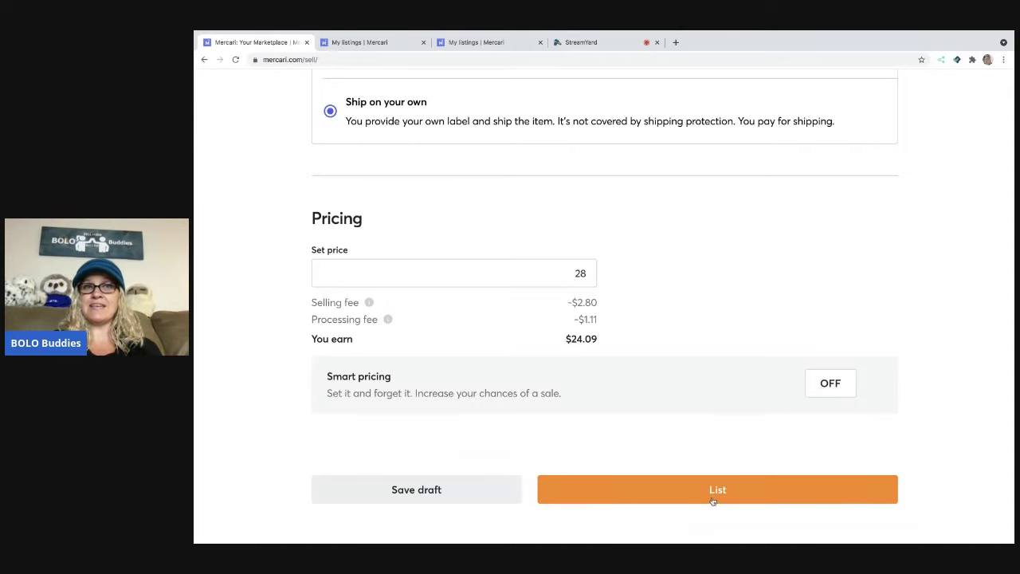
Publish the bracelets listing and review its $28 free-shipping item page
left_click(715, 495)
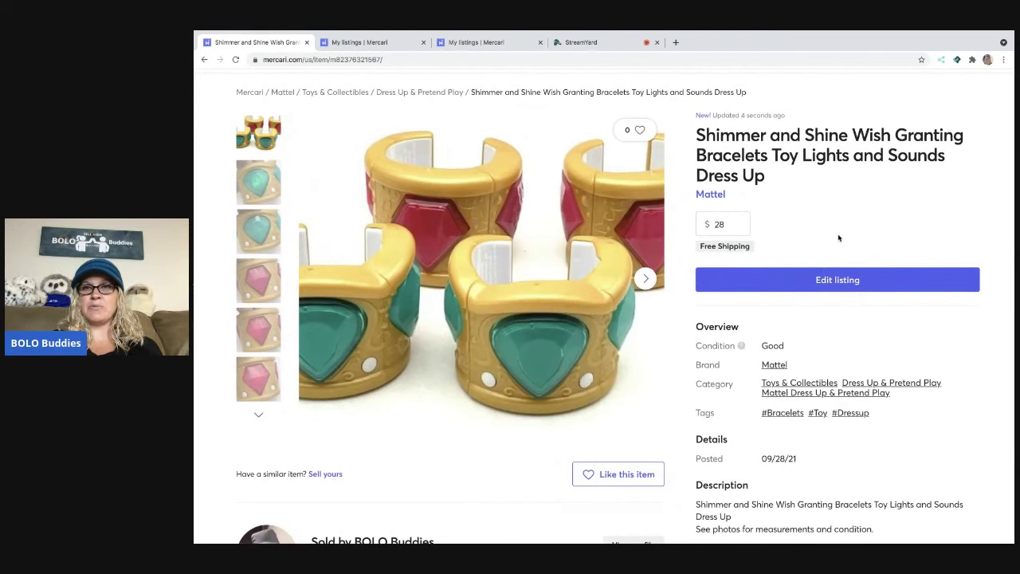
scroll(866, 230, "down", 1)
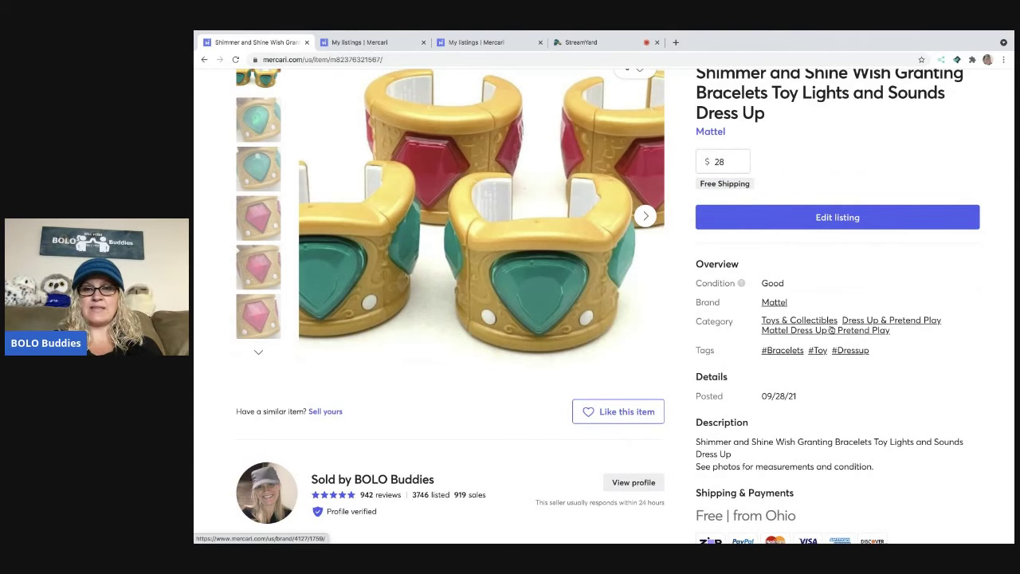
scroll(832, 330, "up", 1)
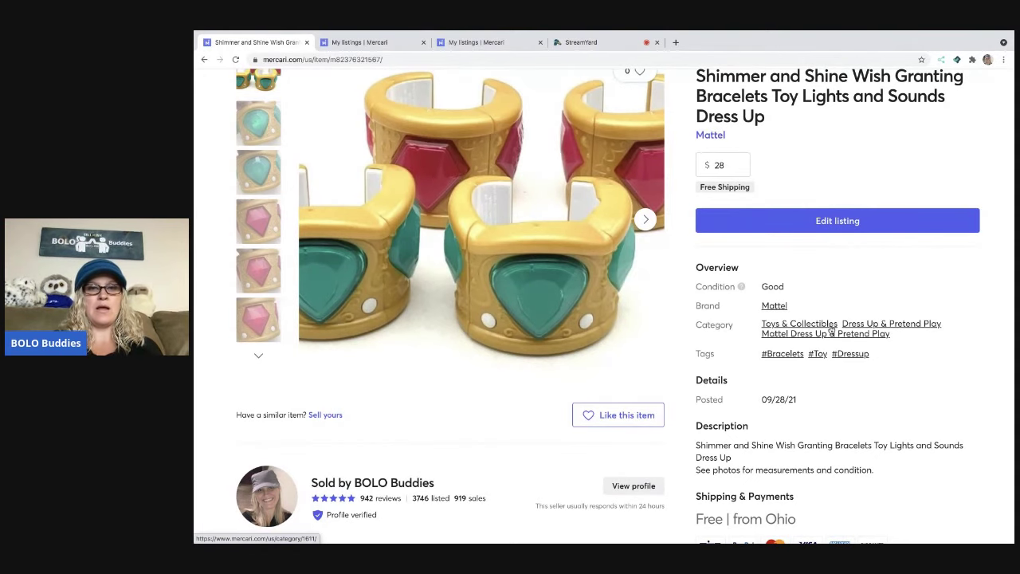
scroll(842, 308, "up", 3)
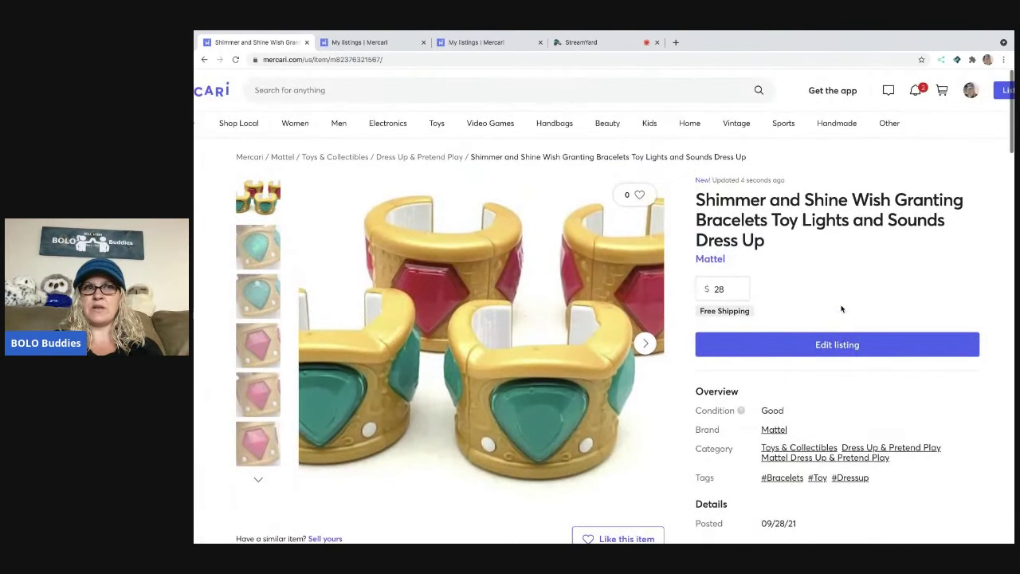
scroll(842, 310, "right", 2)
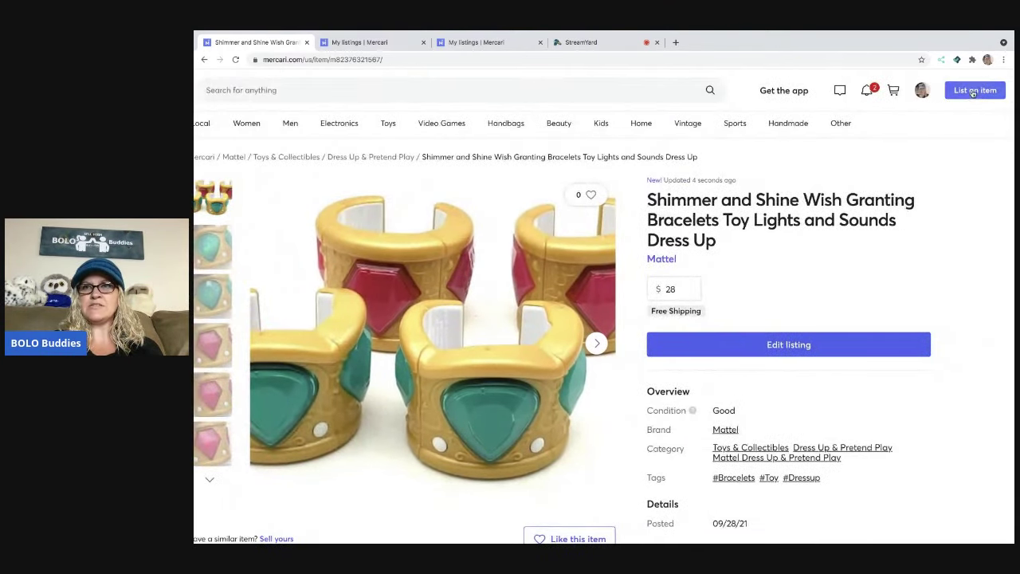
Start a new listing and upload the eleven Christmas tree brooch screenshots as photos
left_click(973, 92)
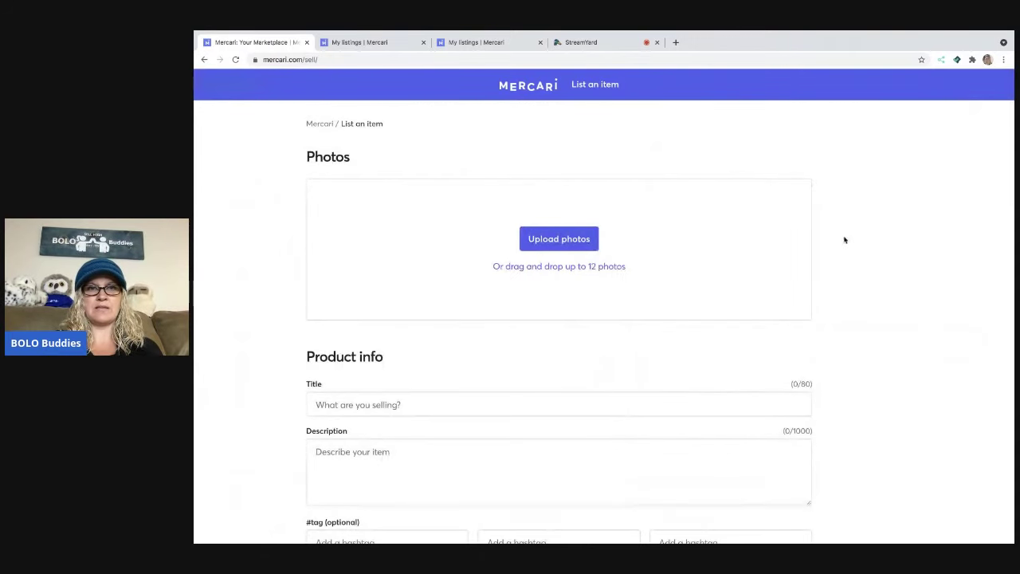
left_click(575, 240)
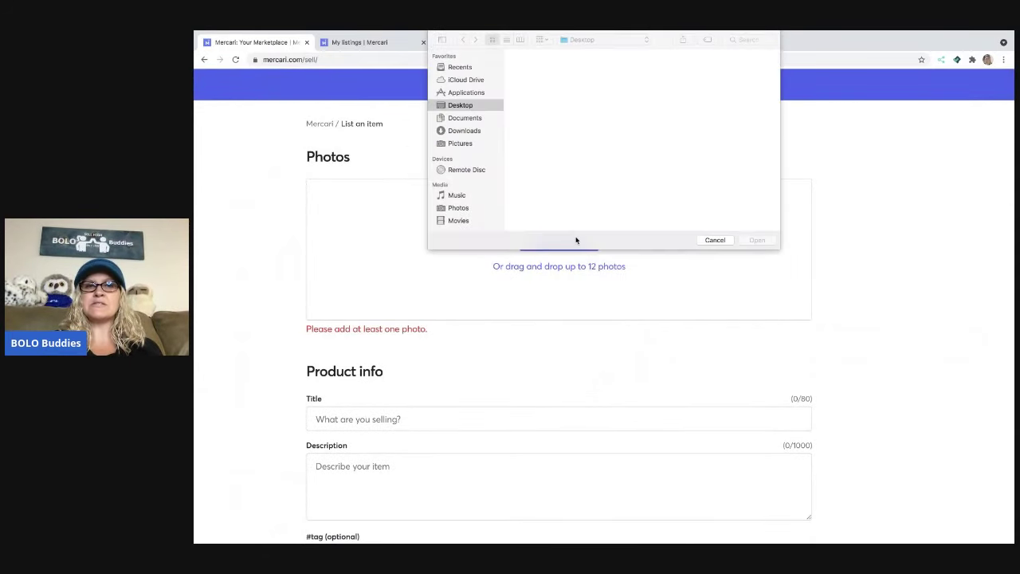
scroll(592, 195, "down", 2)
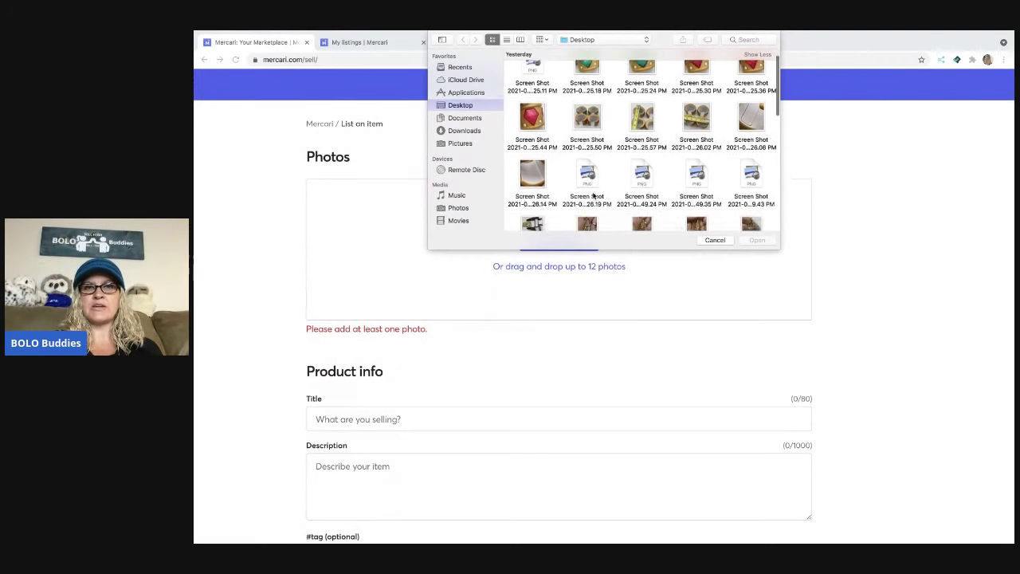
left_click(585, 151)
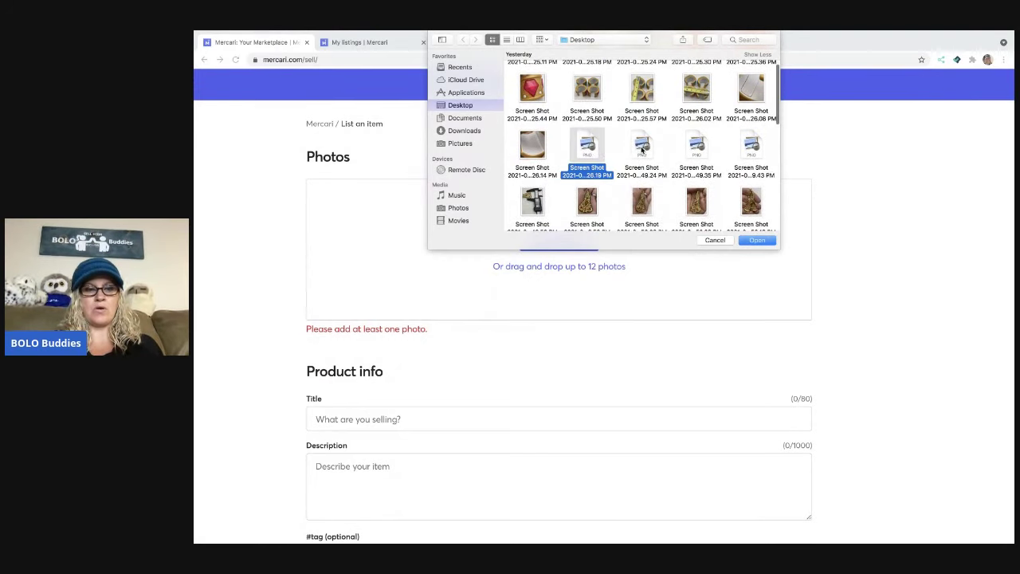
left_click(643, 151, "super")
left_click(693, 149, "super")
left_click(748, 156, "super")
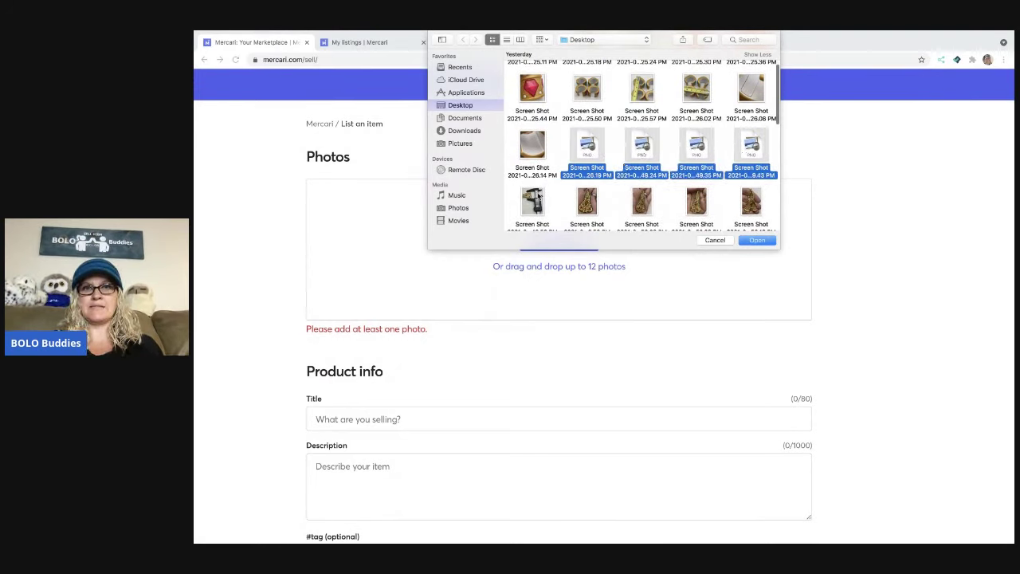
left_click(550, 196, "super")
left_click(590, 204, "super")
left_click(643, 202, "super")
left_click(691, 204, "super")
left_click(746, 203, "super")
scroll(742, 205, "down", 1)
left_click(541, 206, "super")
left_click(578, 209, "super")
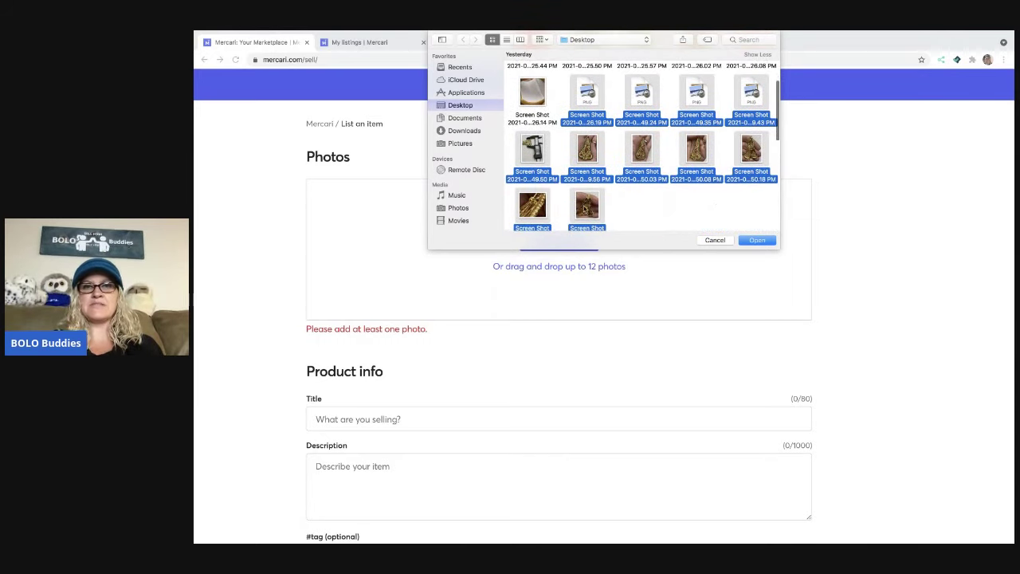
left_click(758, 242)
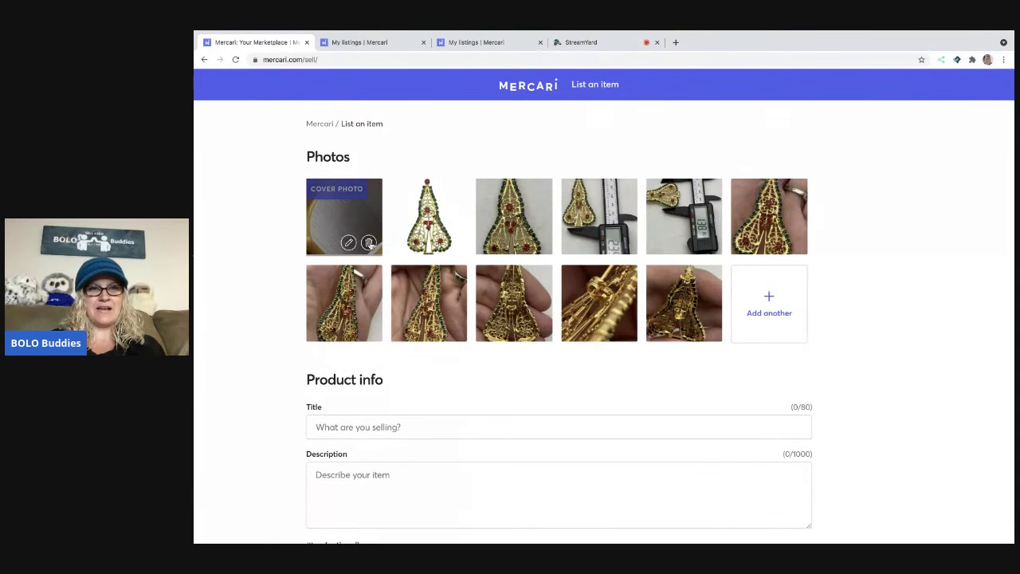
Remove the unrelated cover photo and title the listing 'Vintage Christmas Tree Brooch Gold Tone Rhinestone Pin'
left_click(369, 242)
left_click(481, 425)
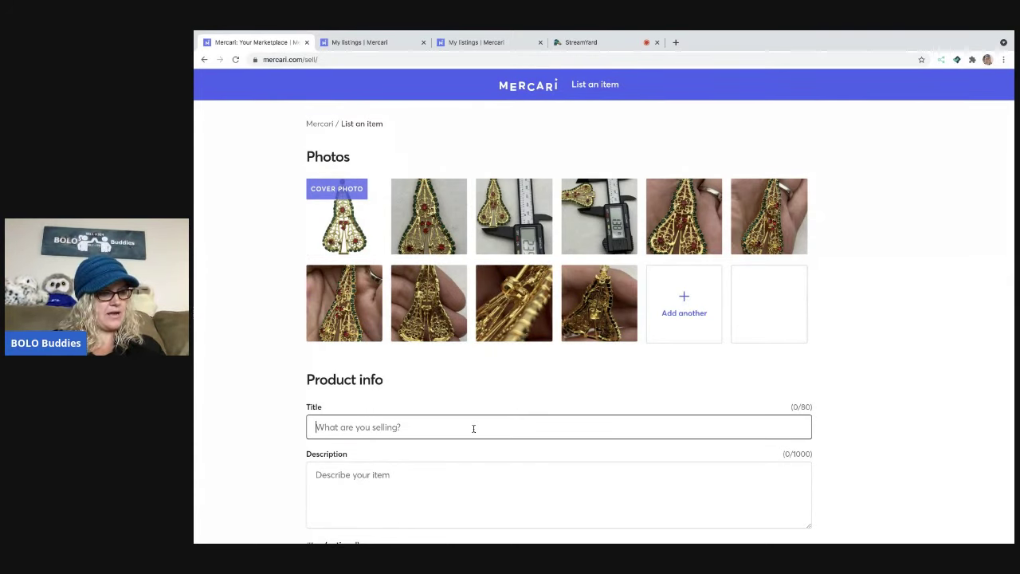
type("Viintage ")
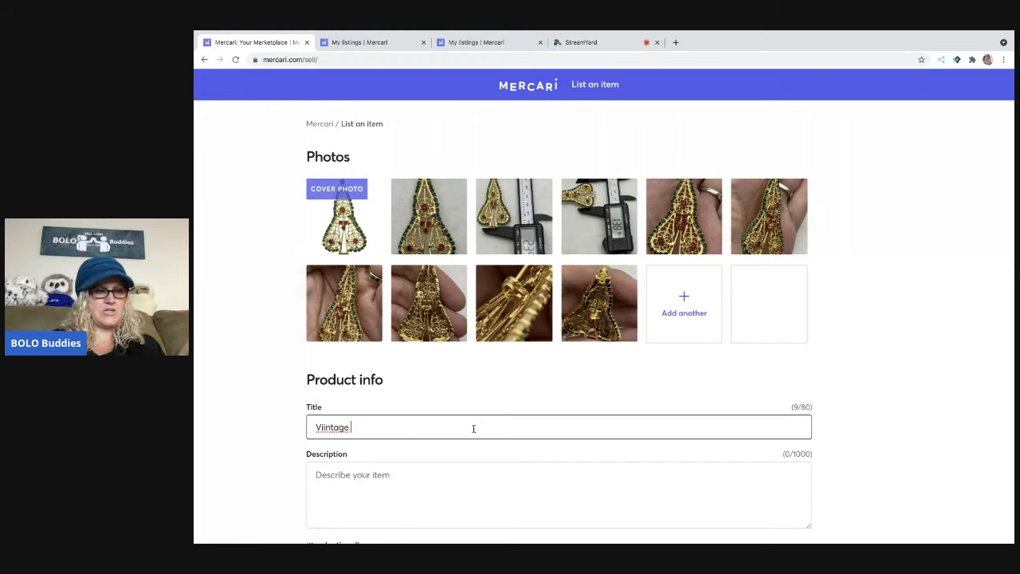
type("Ch")
key("BackSpace")
key("BackSpace")
key("BackSpace")
key("BackSpace")
key("BackSpace")
key("BackSpace")
key("BackSpace")
key("BackSpace")
key("BackSpace")
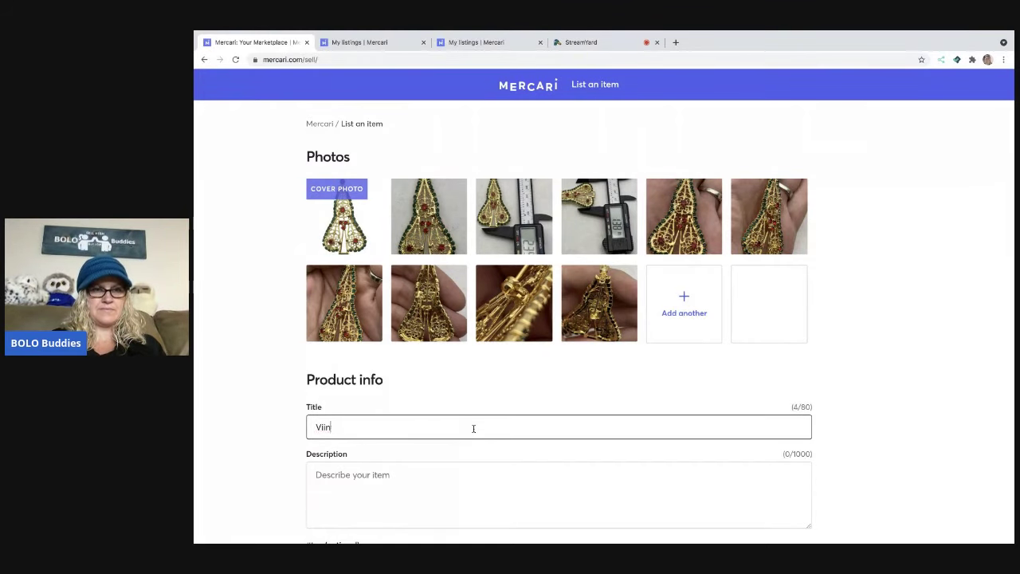
type("ntage ")
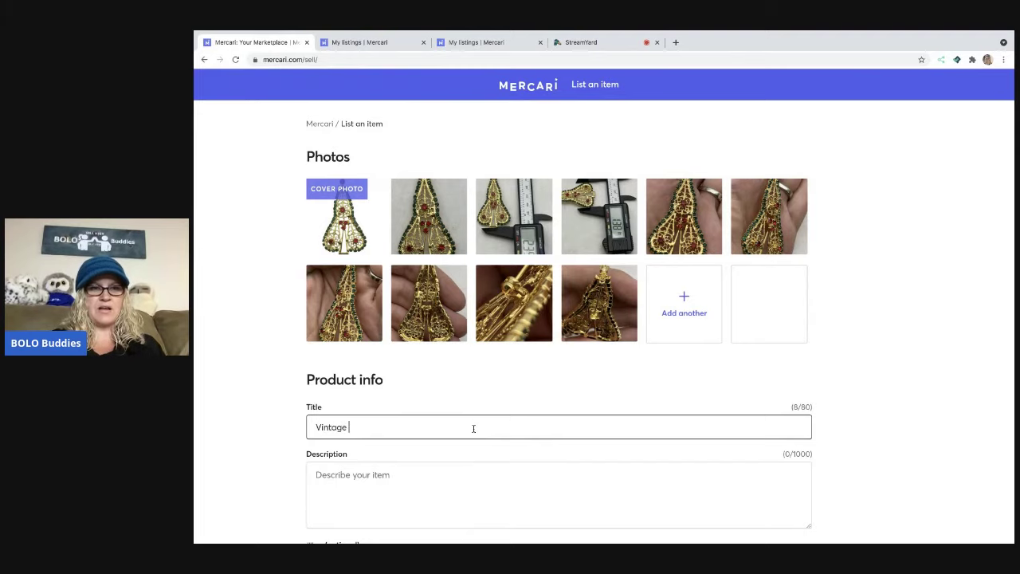
type("Christmas Tree")
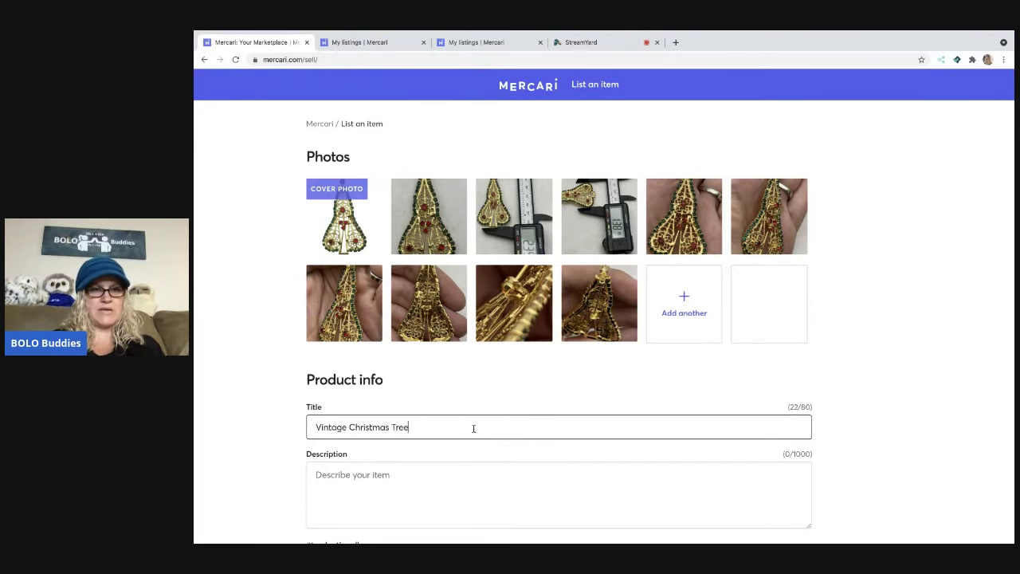
type(" Brooch Fi")
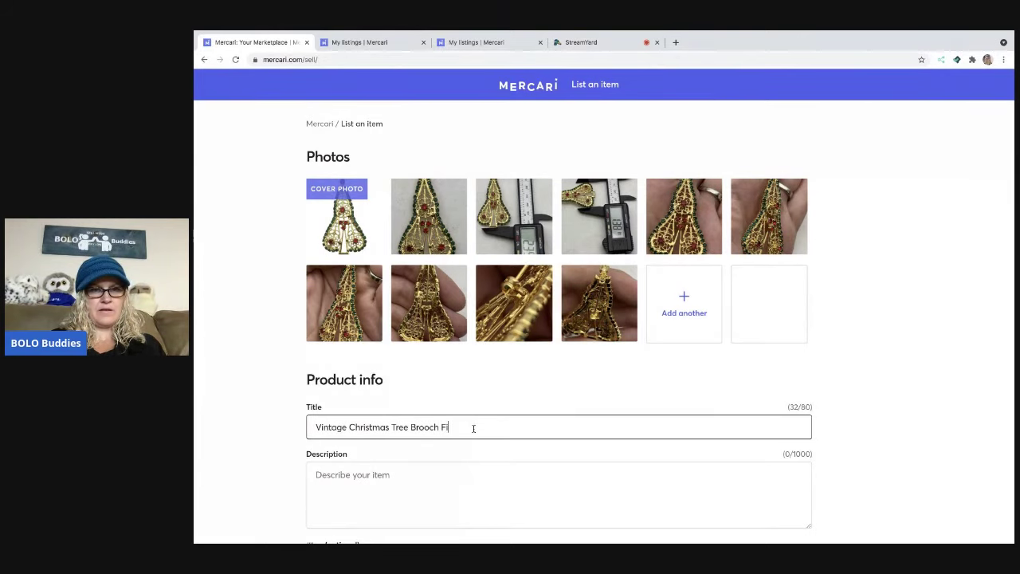
key("BackSpace")
key("BackSpace")
type("Gold Tone Rhinstone")
key("BackSpace")
key("BackSpace")
key("BackSpace")
key("BackSpace")
key("BackSpace")
key("BackSpace")
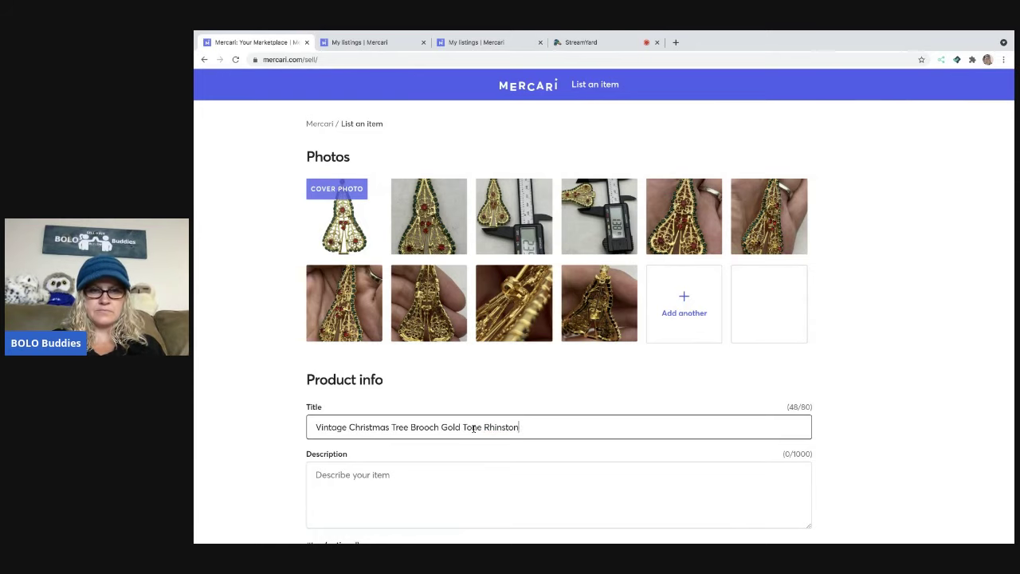
type("estone Pin")
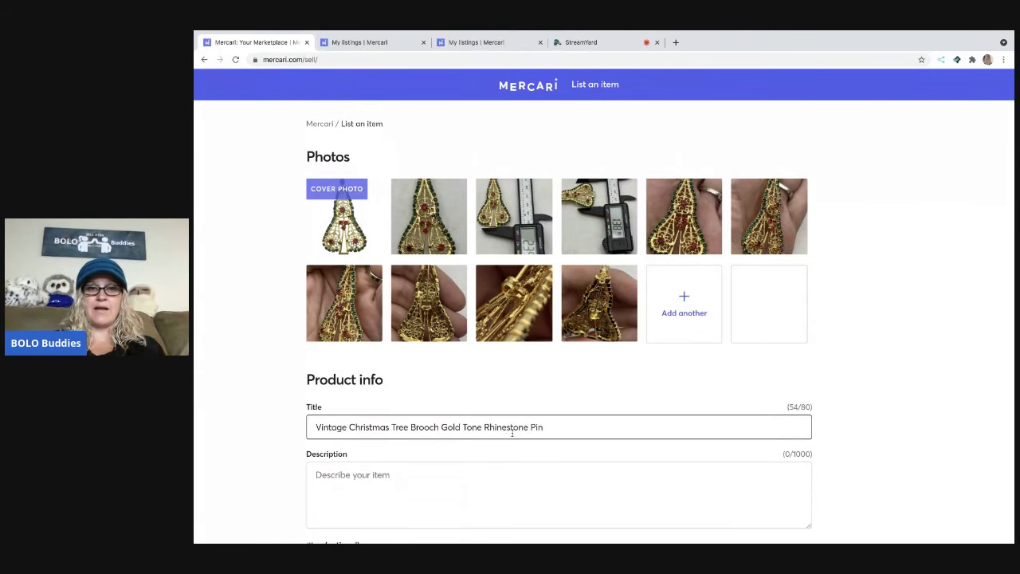
Paste the title into the description and add 'See photos for condition and measurements'
triple_click(520, 424)
right_click(519, 424)
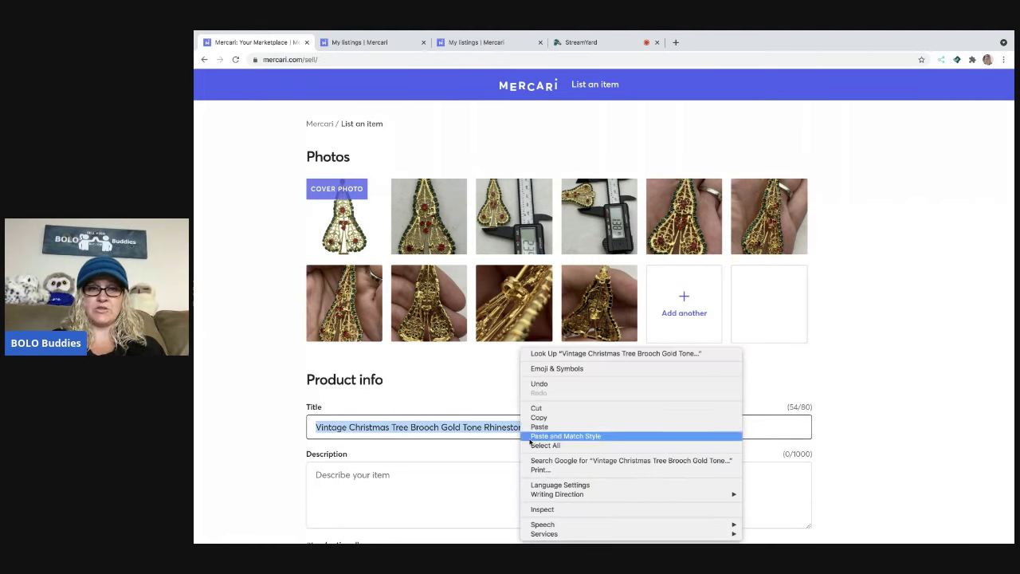
left_click(539, 417)
left_click(448, 475)
right_click(448, 475)
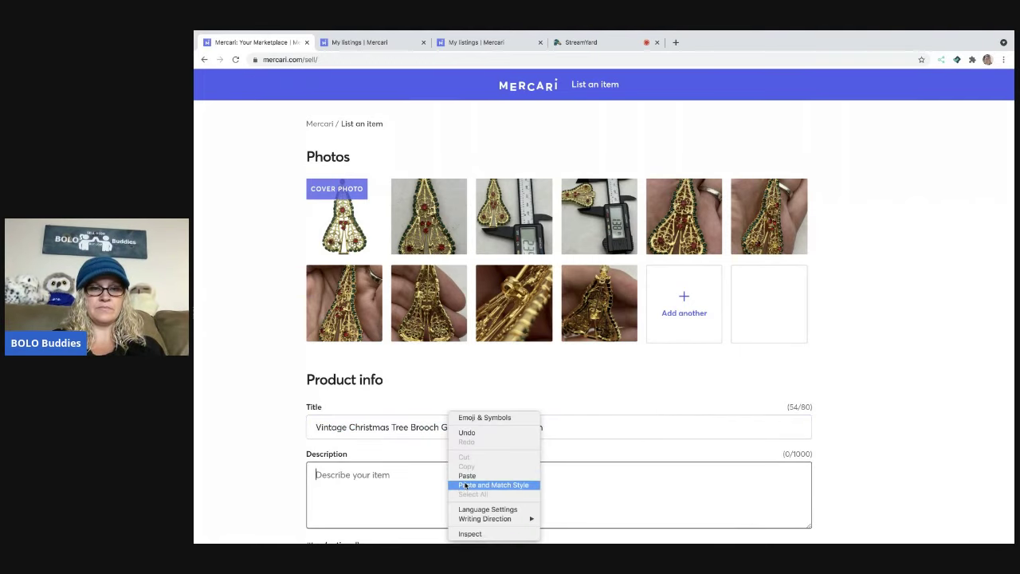
left_click(464, 474)
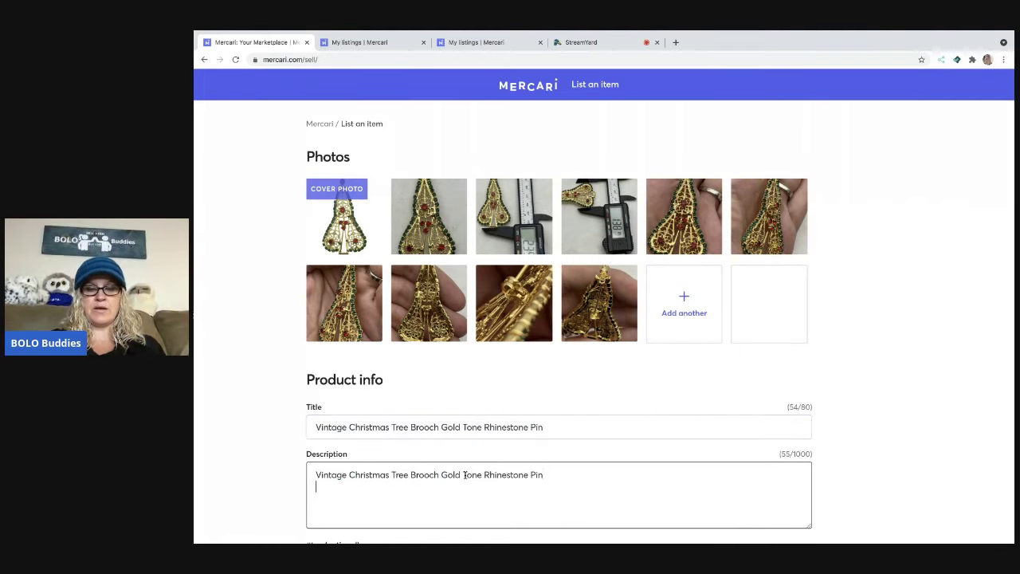
type("See photos ")
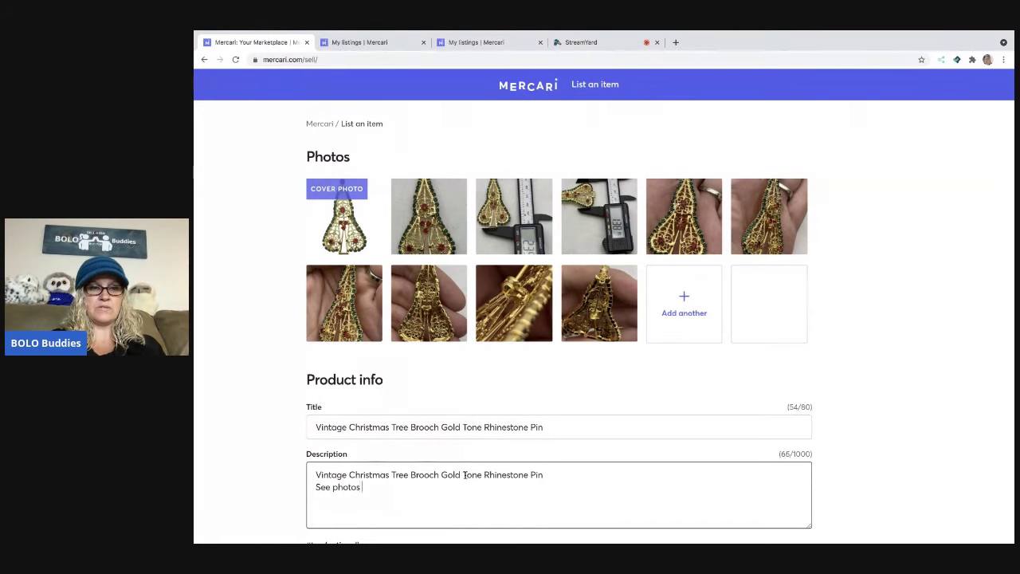
type("for condi")
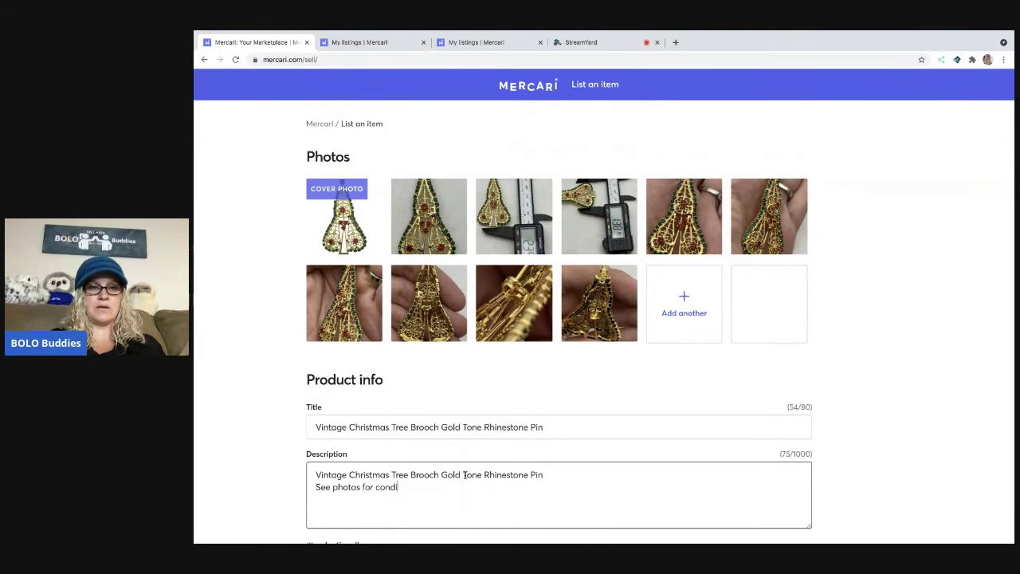
type("tion and mea")
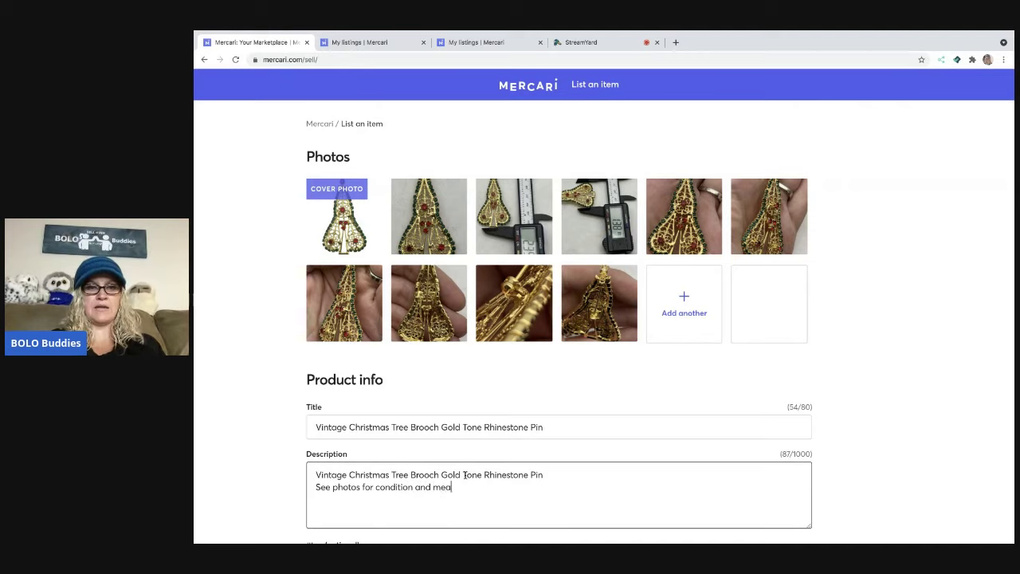
type("surements")
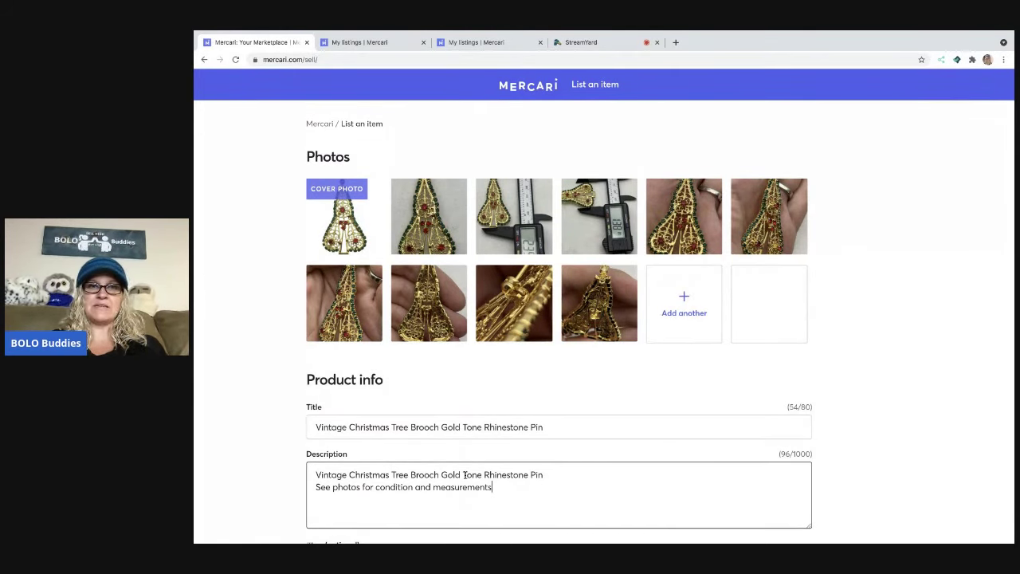
mouse_move(520, 221)
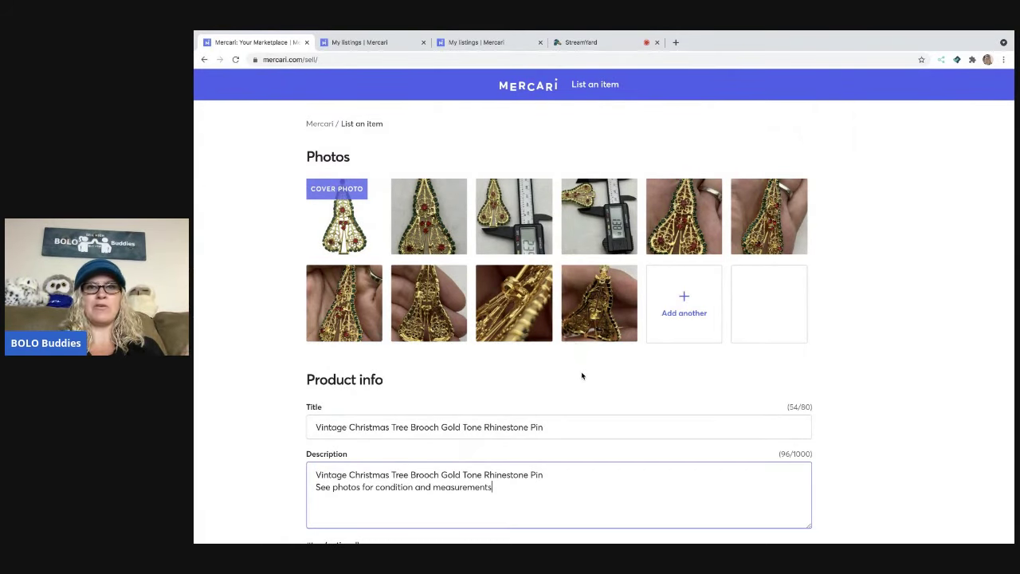
Add the hashtags #Vintage, #Brooch and #Christmas
scroll(582, 376, "down", 1)
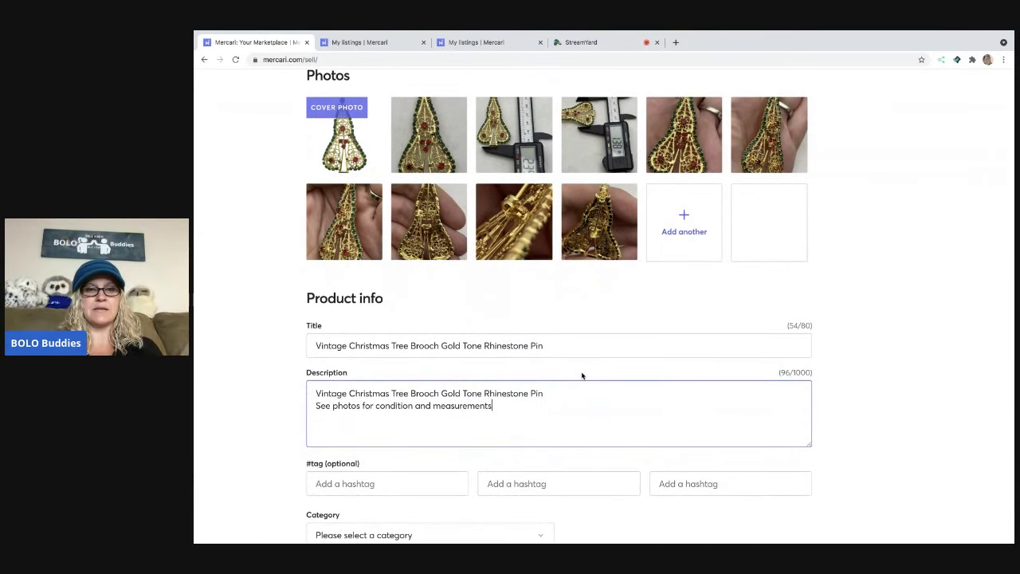
scroll(582, 376, "down", 1)
left_click(411, 458)
type("#Vintage")
key("Tab")
type("#Broo")
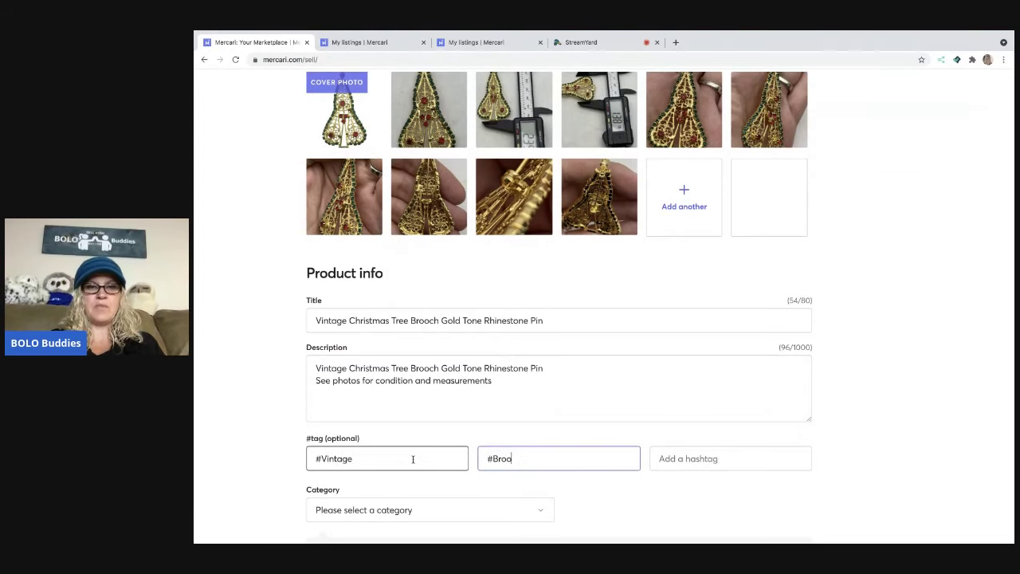
type("ch")
key("Tab")
type("#Christmas")
Choose the suggested Brooch category under Vintage & collectibles › Jewelry
scroll(413, 460, "down", 2)
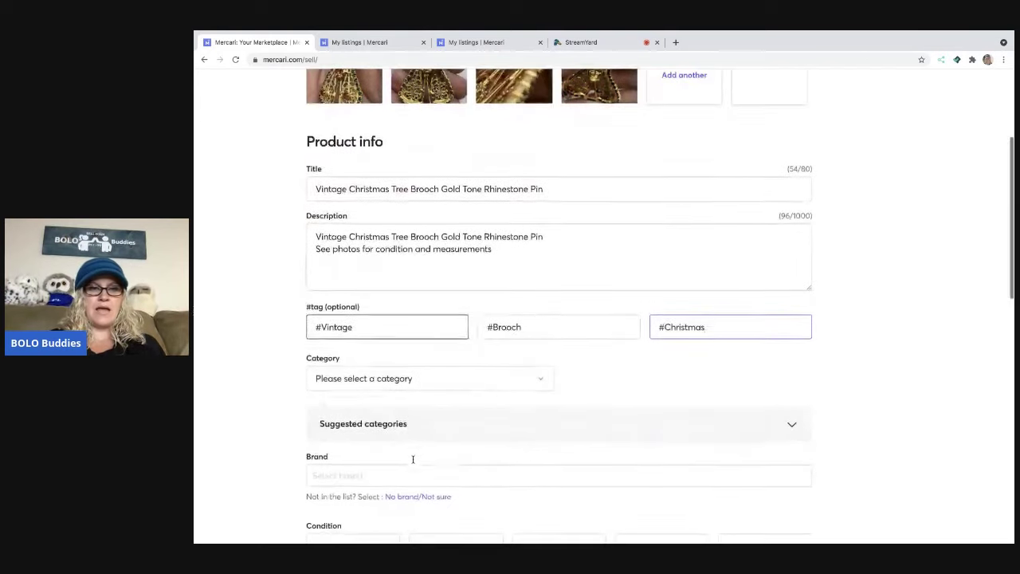
left_click(514, 382)
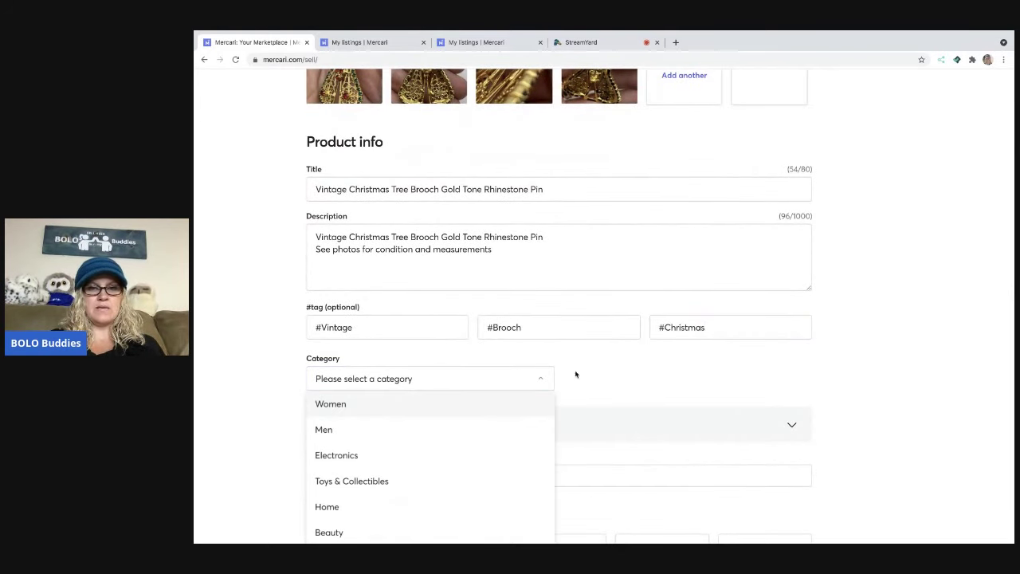
left_click(630, 374)
left_click(610, 424)
scroll(610, 425, "down", 2)
left_click(408, 376)
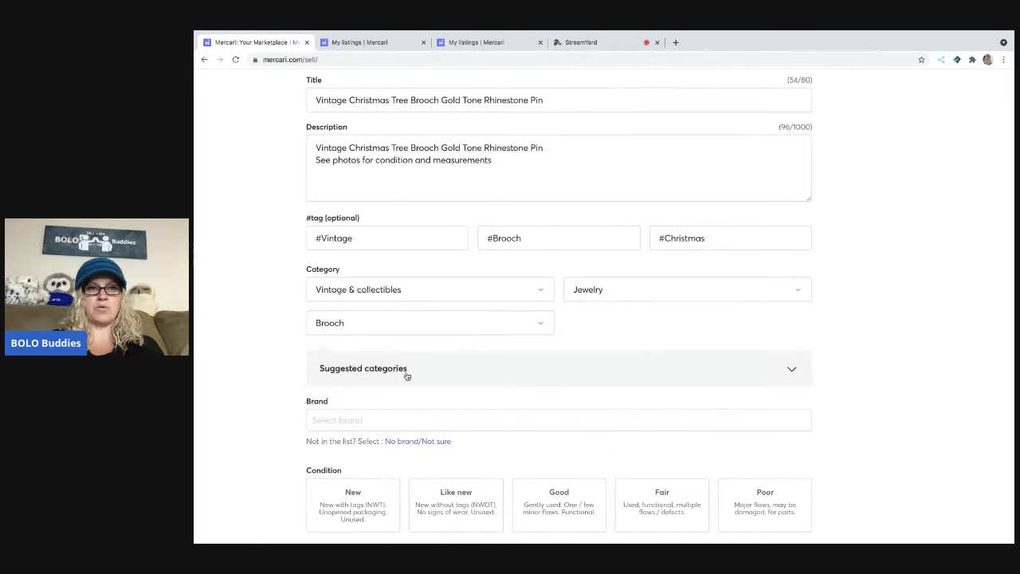
Mark the brooch as No brand/Not sure and in Good condition
scroll(406, 376, "down", 1)
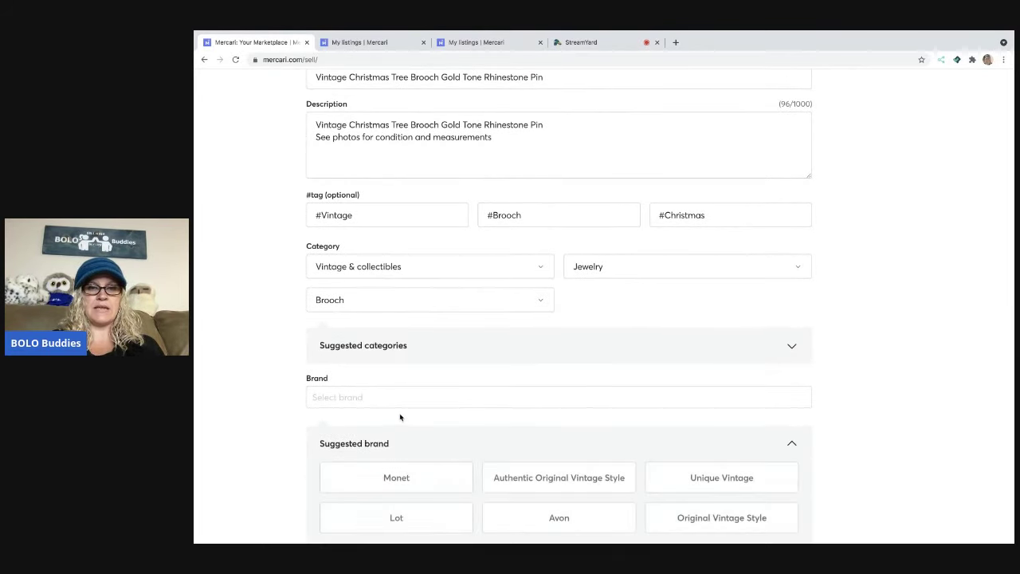
scroll(400, 426, "down", 2)
left_click(420, 475)
scroll(449, 371, "down", 2)
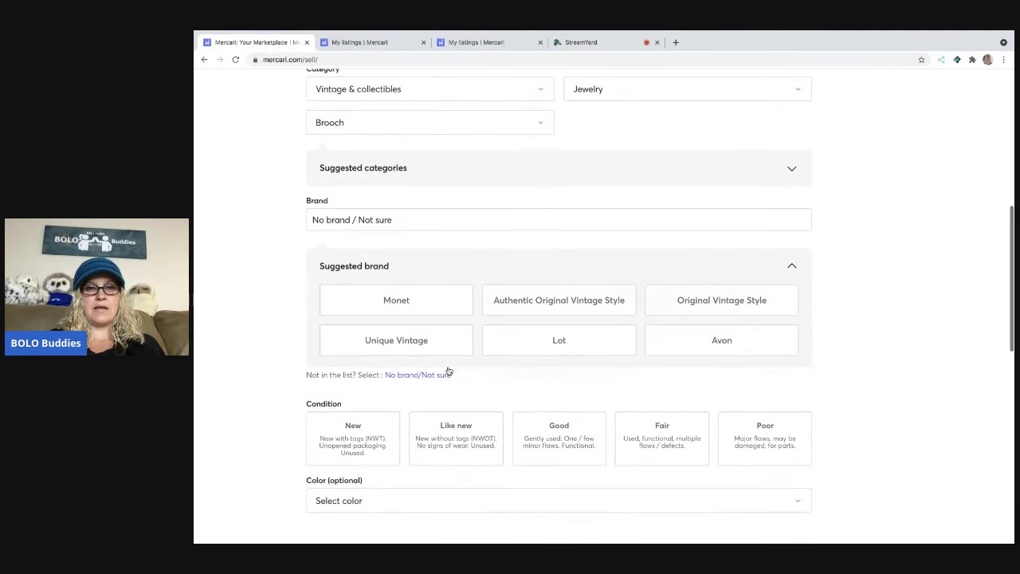
left_click(561, 440)
Set the item colour to Gold
scroll(561, 438, "down", 2)
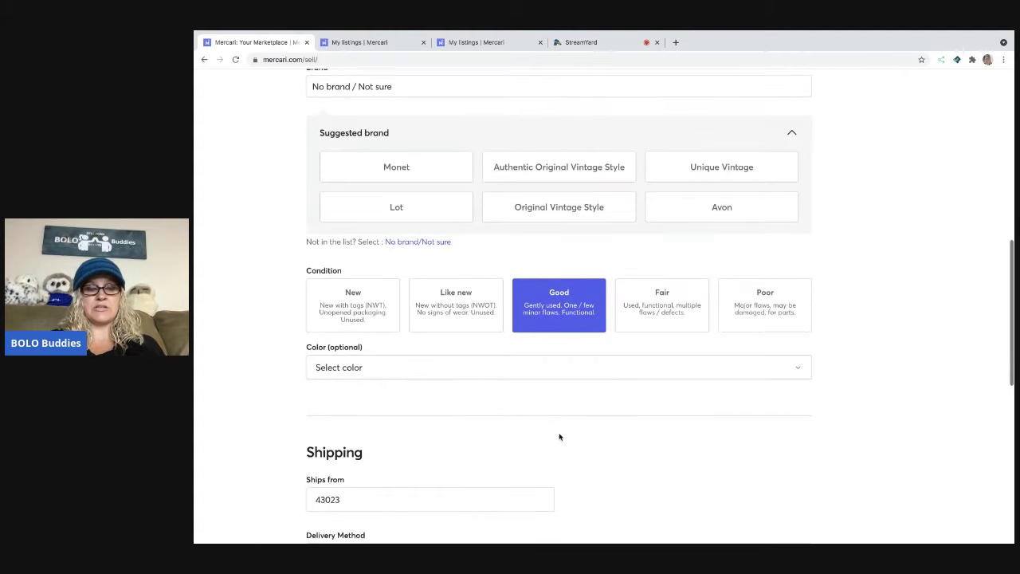
left_click(475, 368)
scroll(477, 433, "down", 5)
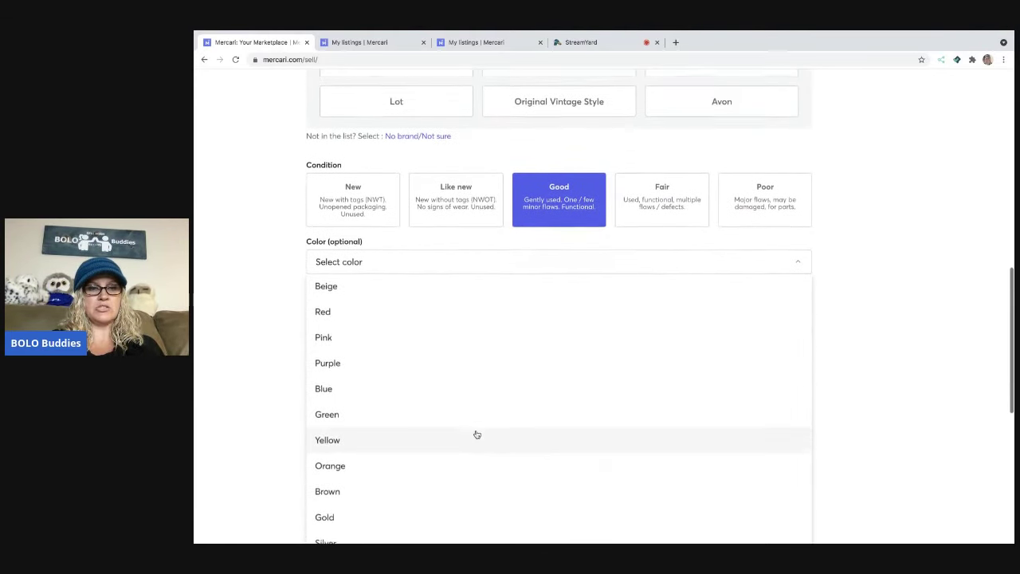
scroll(476, 434, "down", 2)
scroll(477, 434, "up", 1)
scroll(477, 435, "up", 1)
scroll(477, 434, "down", 1)
scroll(477, 435, "down", 1)
left_click(470, 442)
scroll(469, 444, "down", 1)
scroll(469, 444, "down", 2)
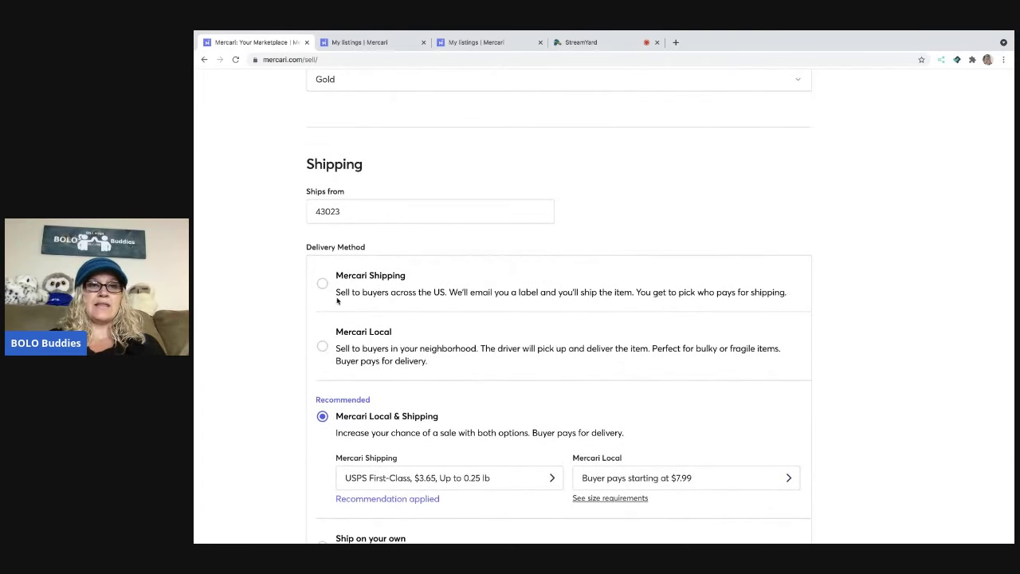
Ship via Mercari Shipping with USPS First-Class ($4.80) for a 6 oz, 7×5×3 in package
left_click(323, 279)
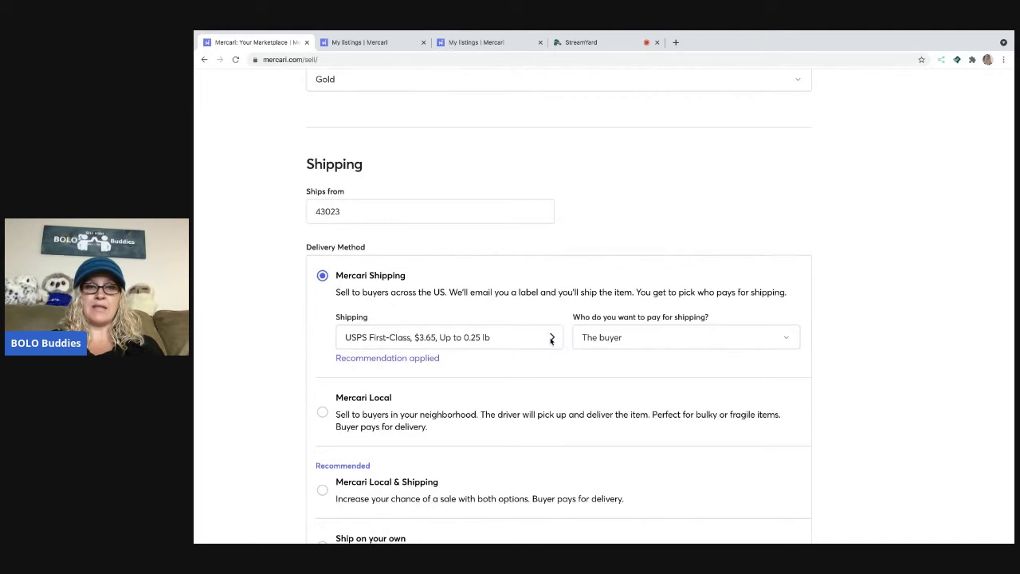
left_click(519, 340)
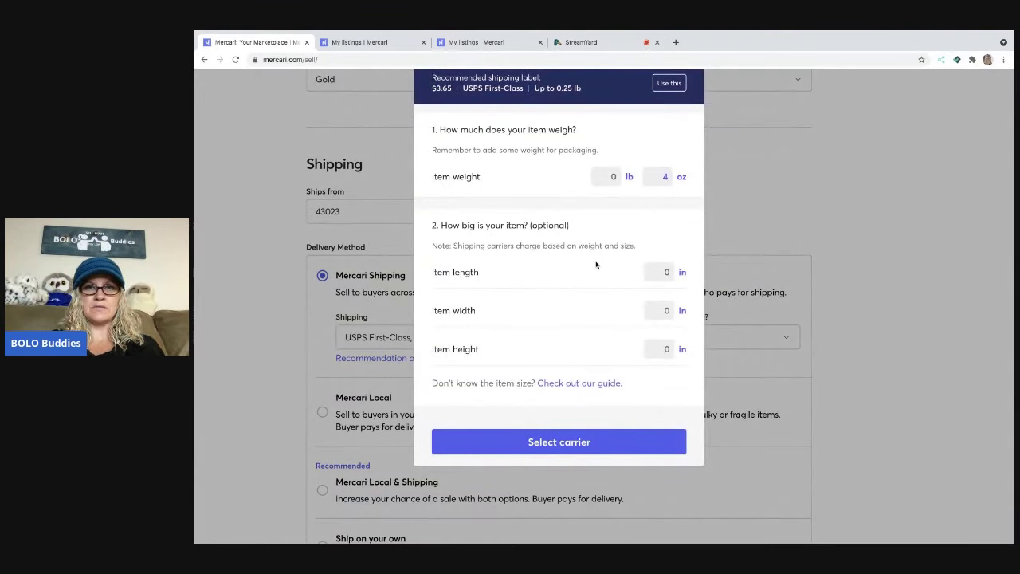
left_click(667, 176)
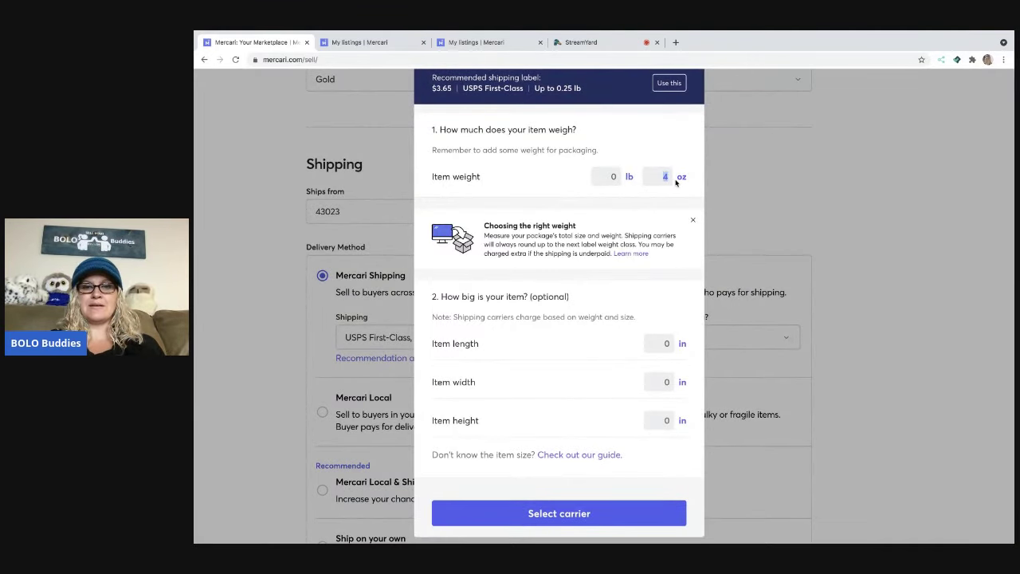
left_click(670, 345)
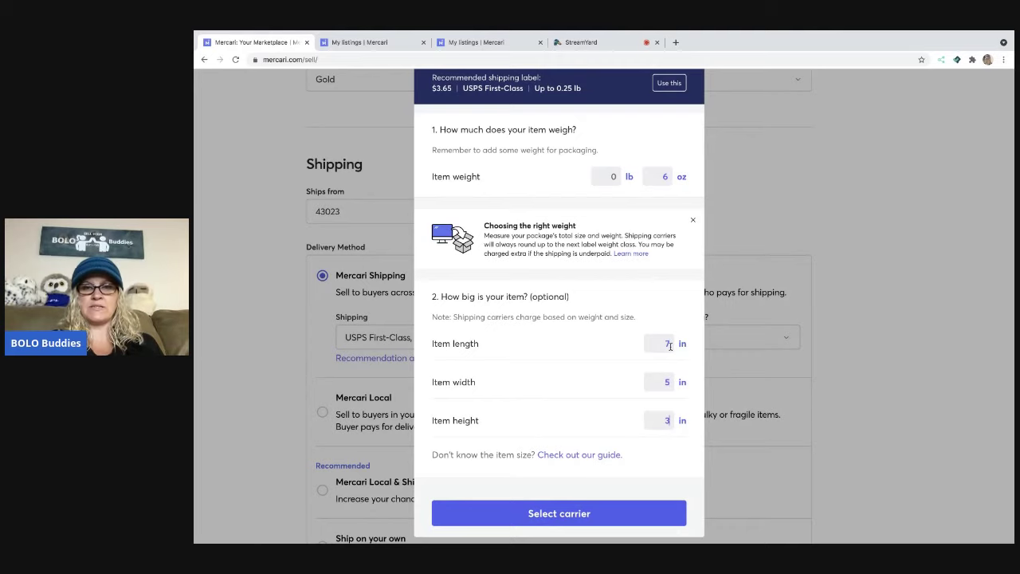
left_click(598, 516)
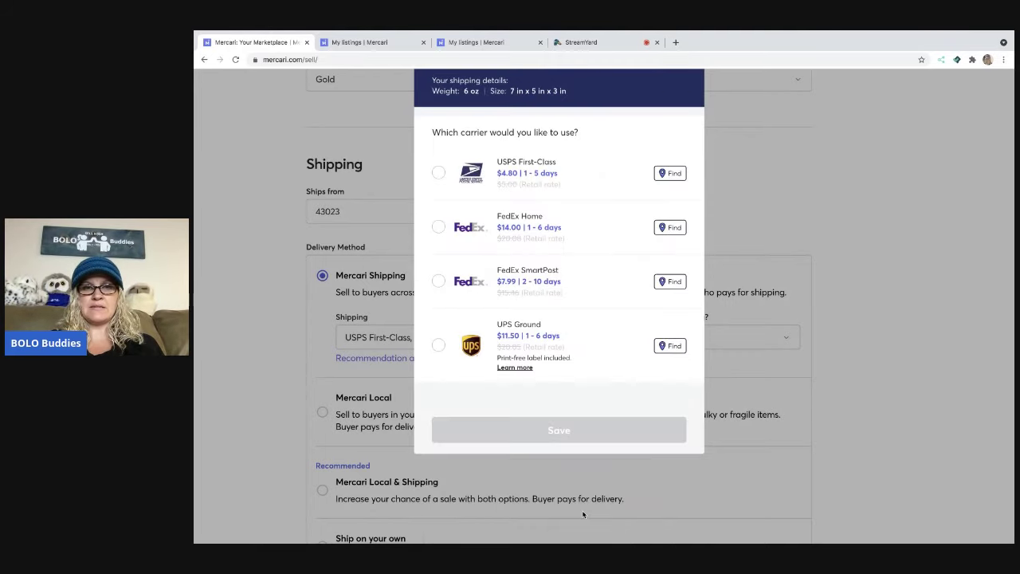
left_click(439, 174)
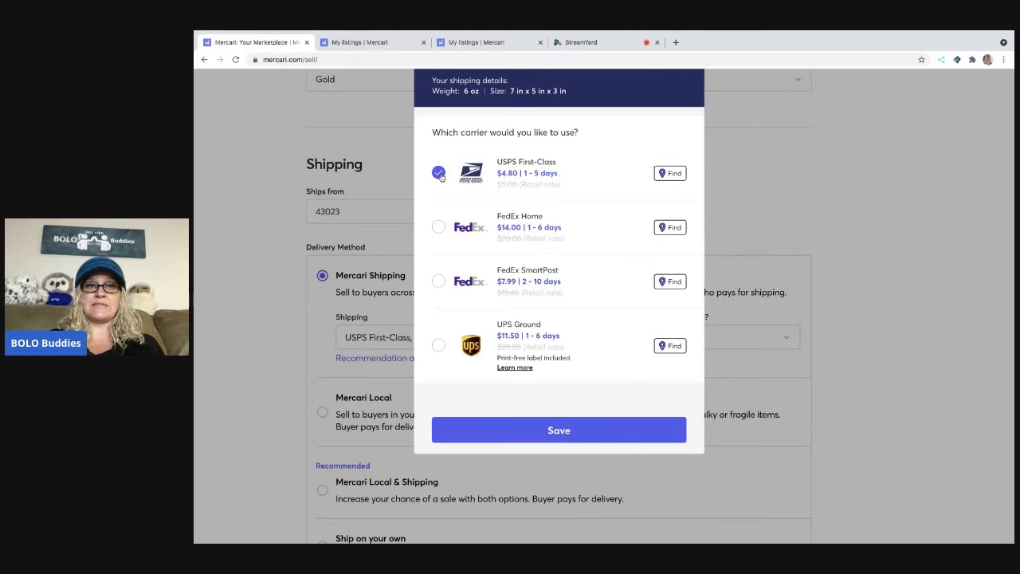
left_click(568, 431)
Set the brooch listing price to $50
scroll(567, 433, "down", 1)
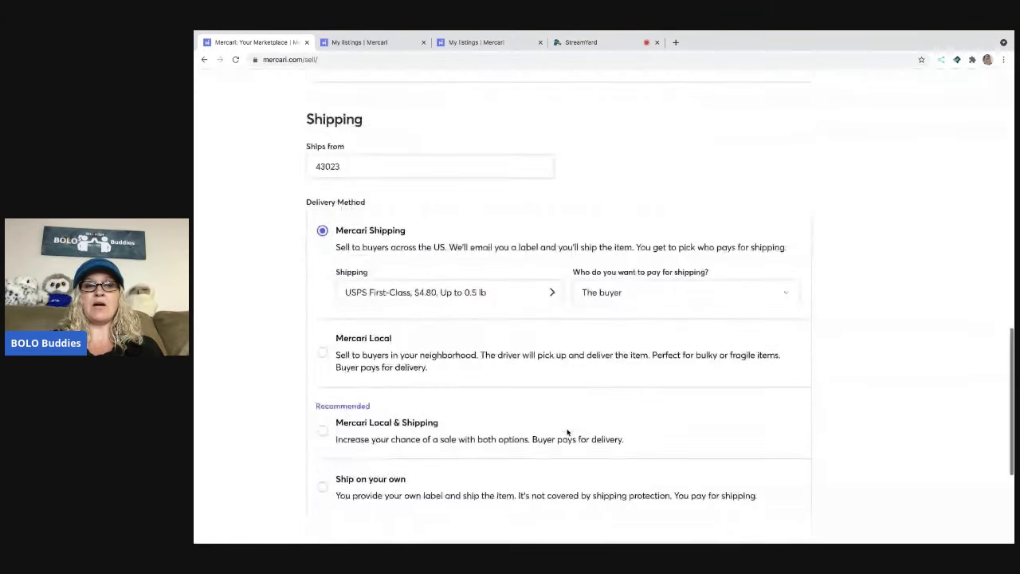
scroll(568, 432, "down", 1)
scroll(568, 433, "down", 3)
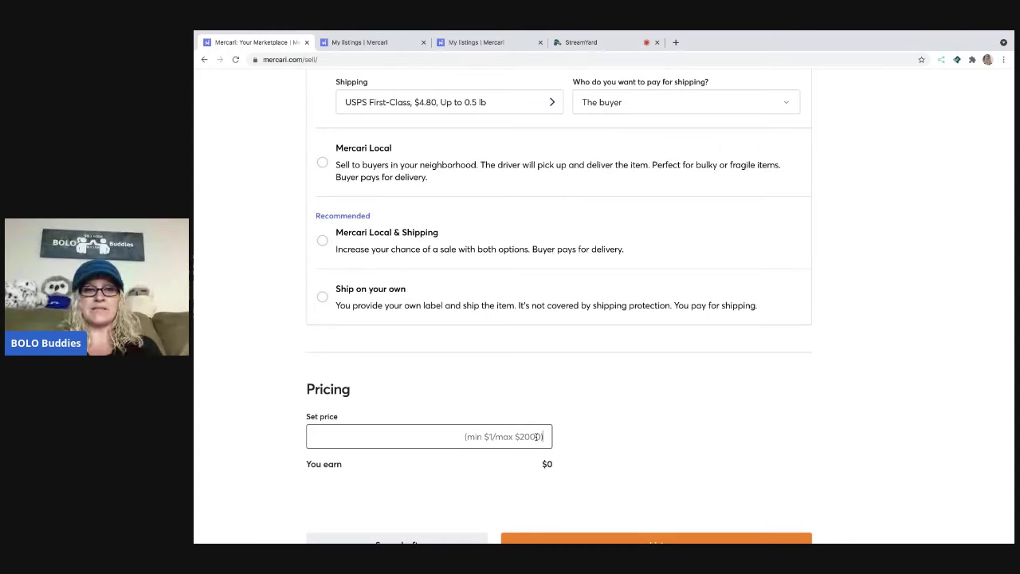
scroll(539, 437, "down", 1)
left_click(538, 438)
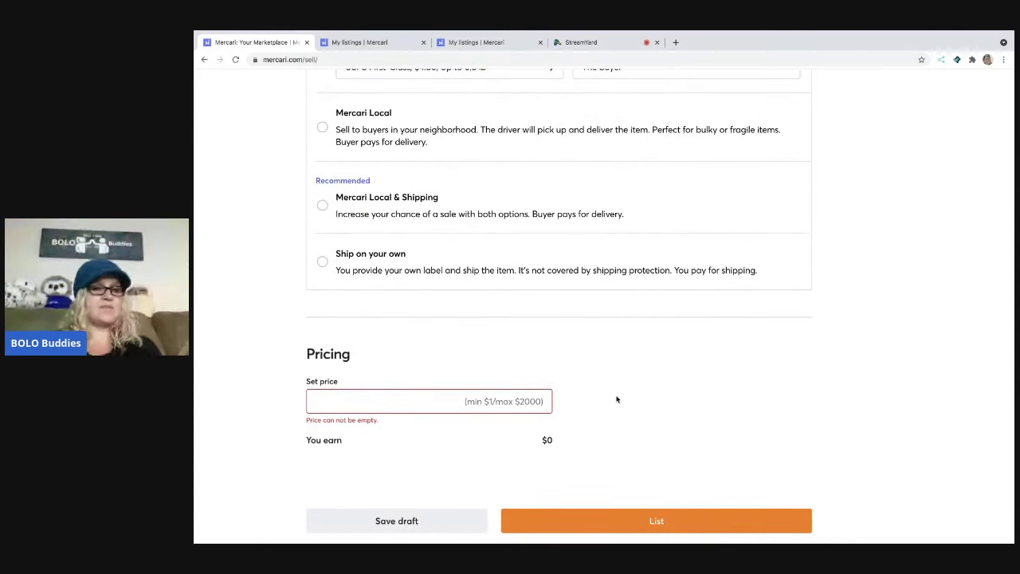
scroll(616, 400, "down", 1)
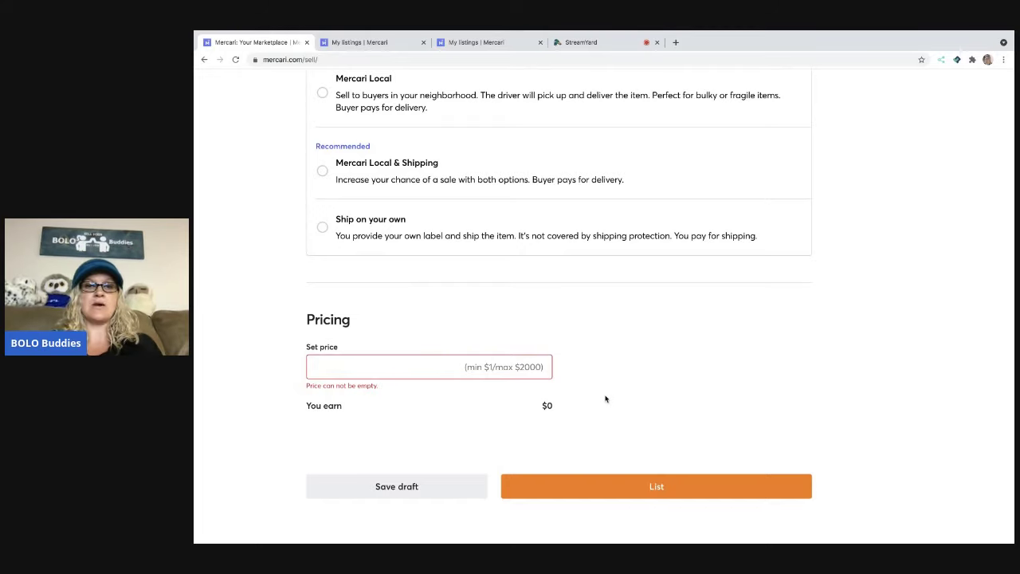
left_click(544, 366)
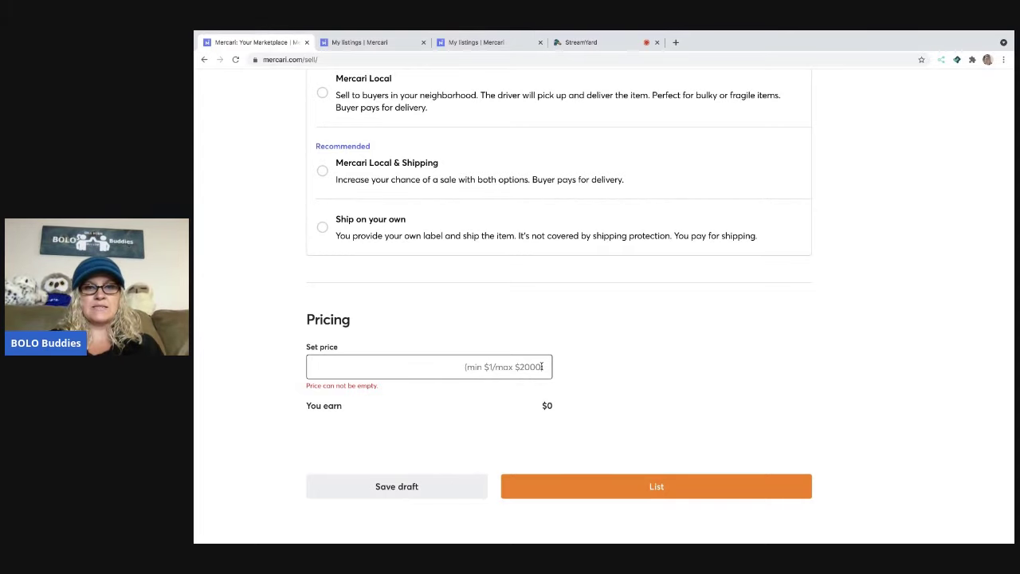
type("50")
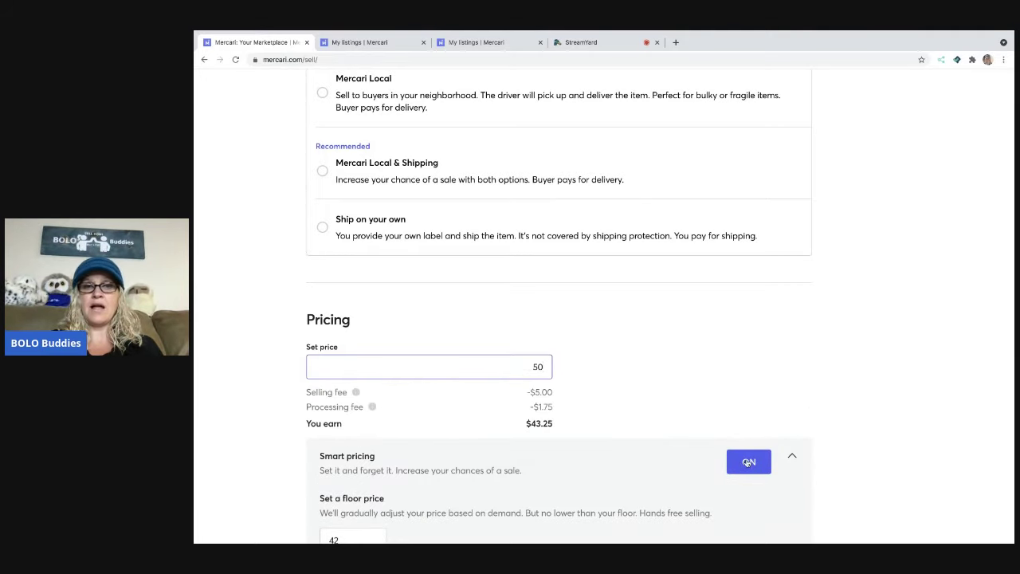
Turn Smart pricing on with a $42 floor price and publish the listing
left_click(747, 466)
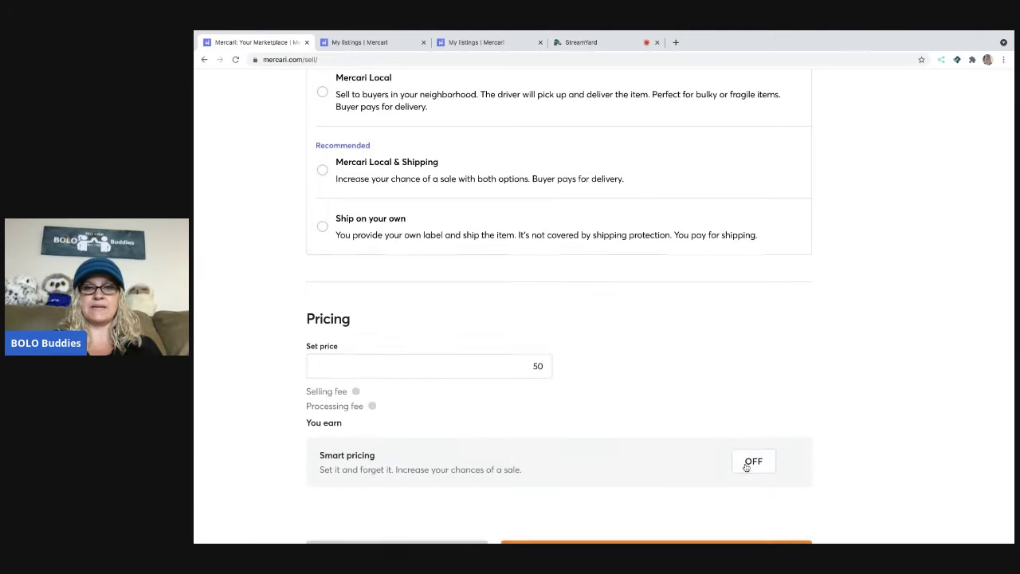
scroll(745, 466, "down", 1)
left_click(750, 387)
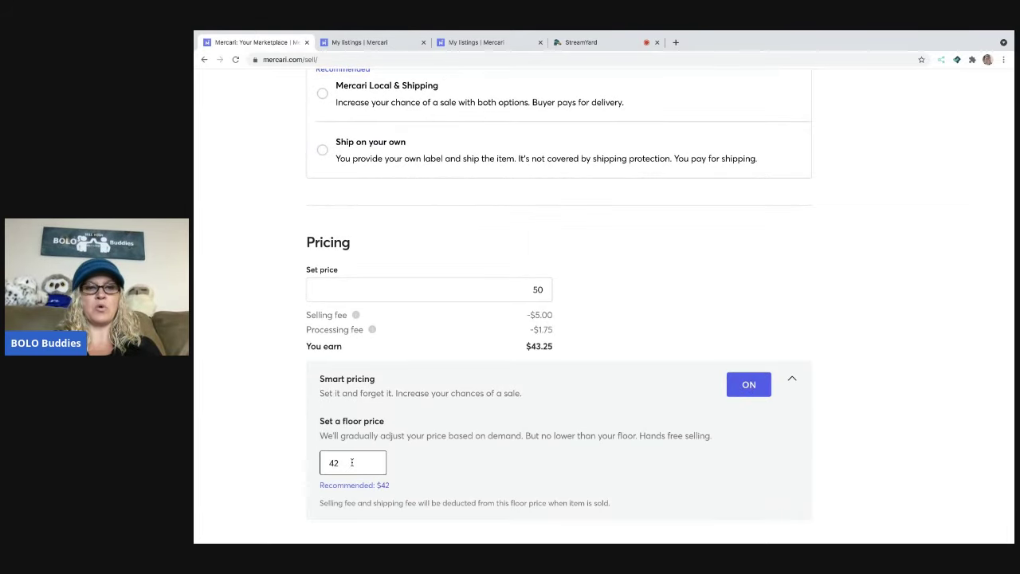
scroll(670, 455, "down", 2)
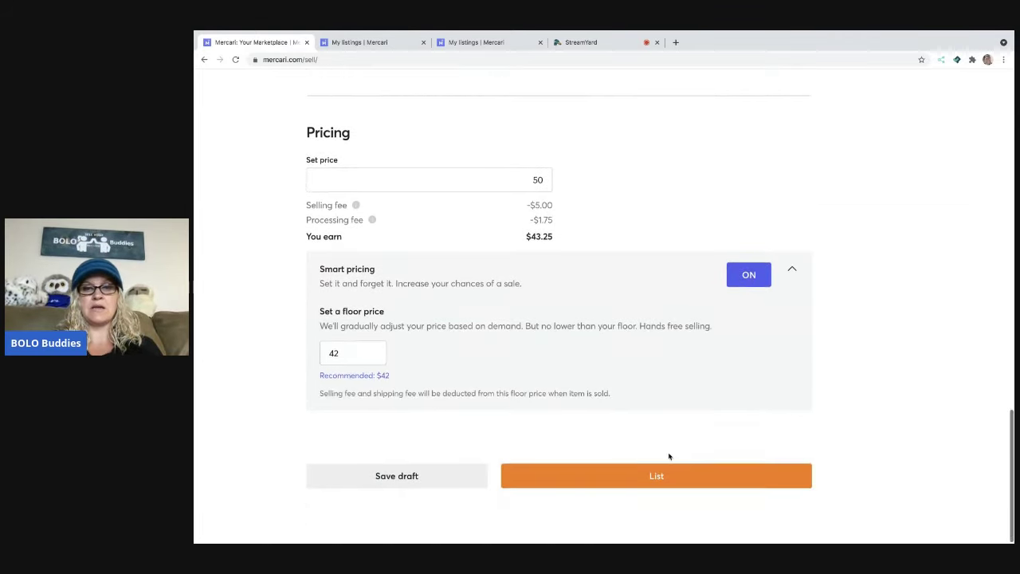
left_click(658, 477)
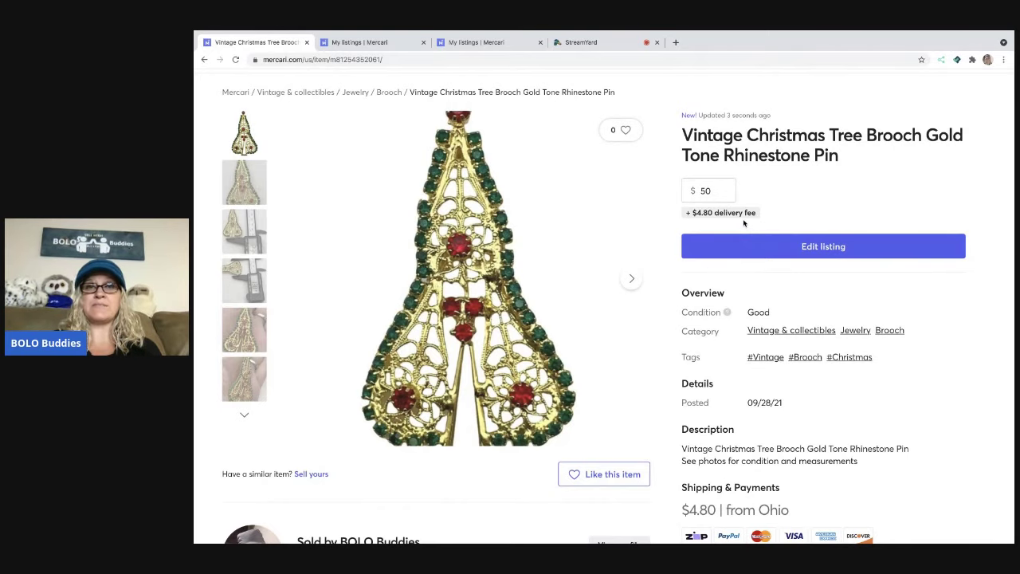
From My listings, promote the Mixed lot of earrings to everyone at $80, then scroll the active listings
left_click(388, 44)
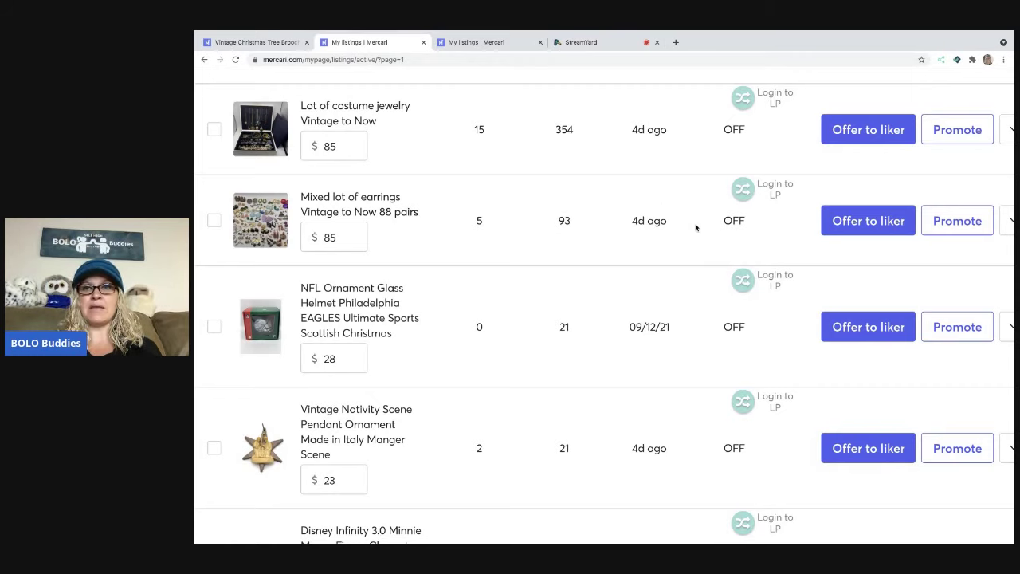
left_click(956, 226)
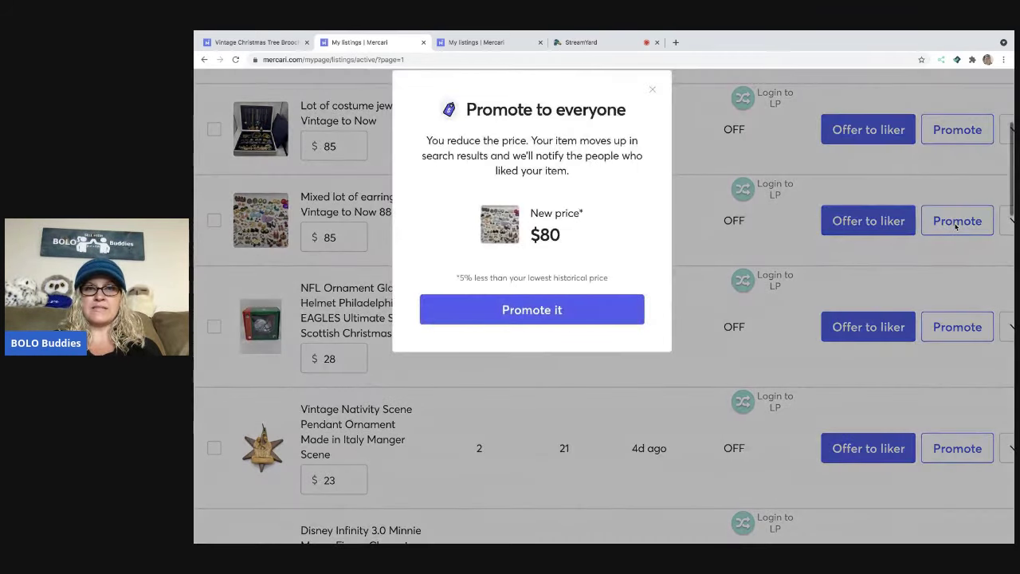
left_click(569, 309)
scroll(561, 308, "down", 4)
scroll(559, 310, "down", 6)
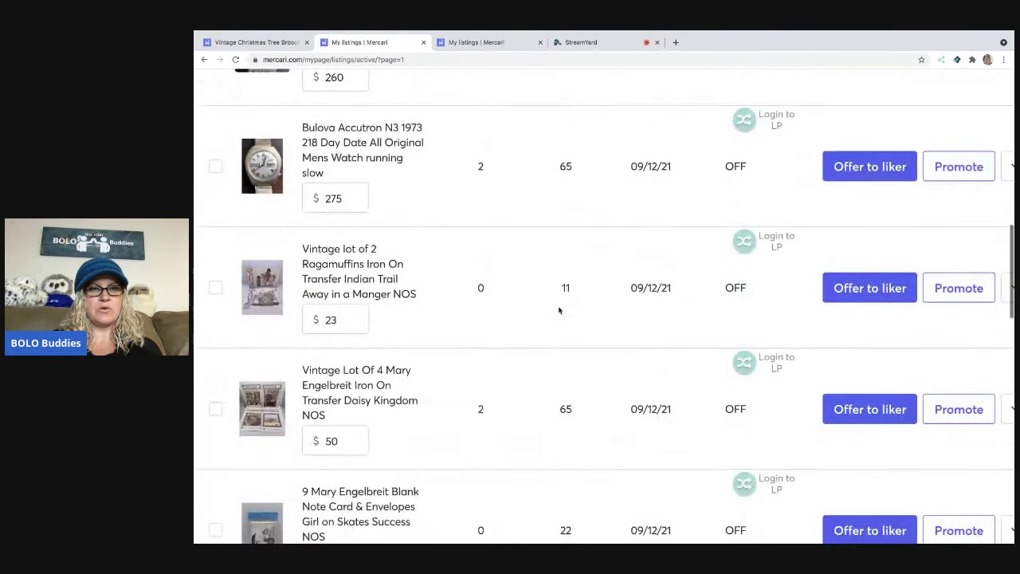
scroll(559, 310, "down", 2)
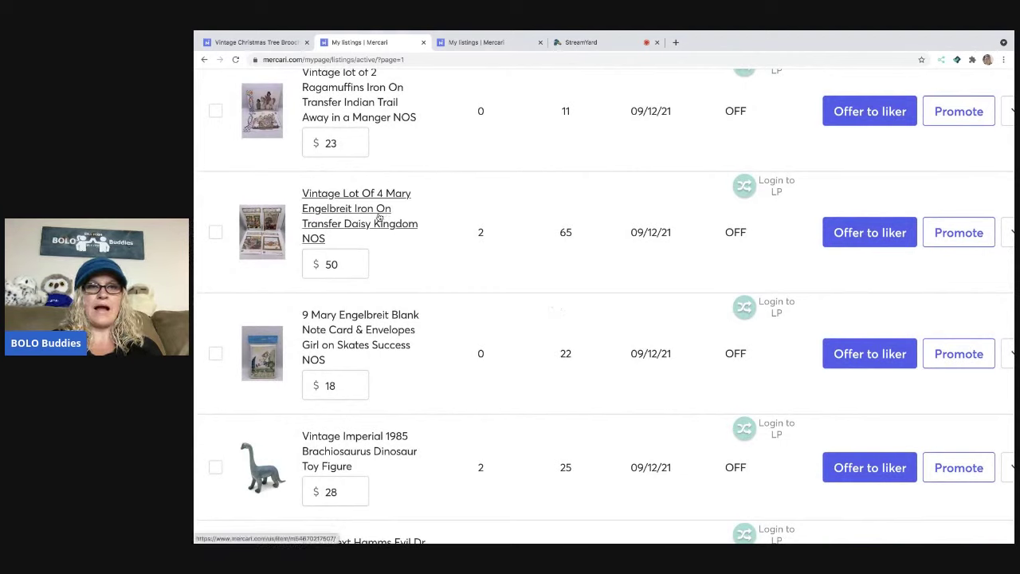
Offer the Mary Engelbreit lot to its likers at $40, netting $34.54 after fees
left_click(877, 232)
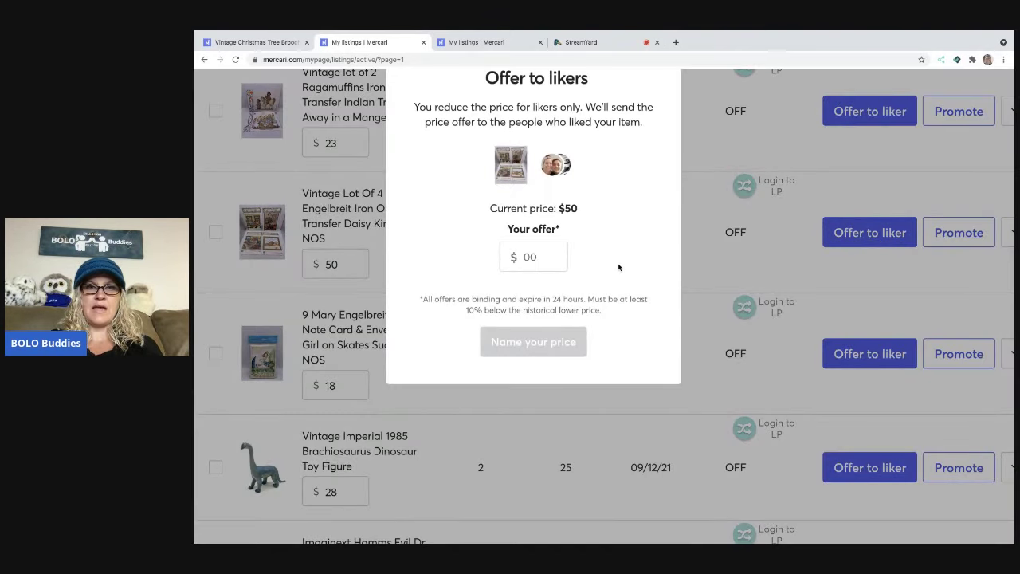
left_click(557, 252)
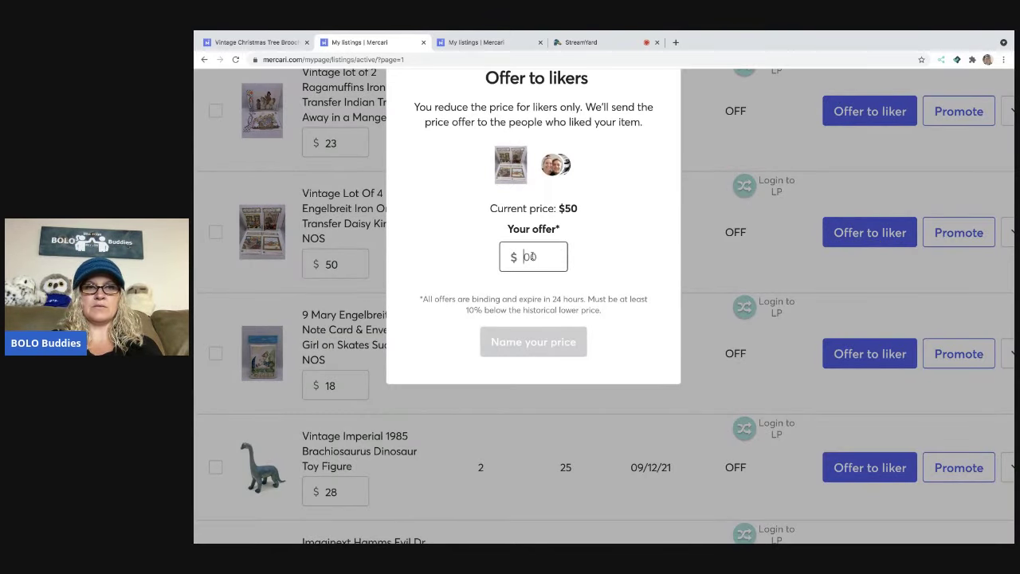
type("40")
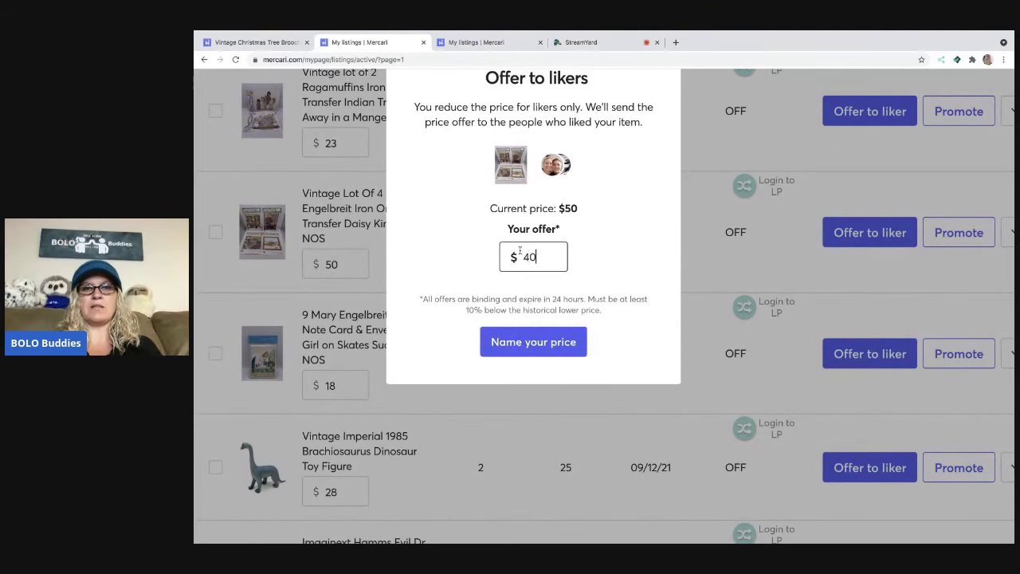
left_click(534, 342)
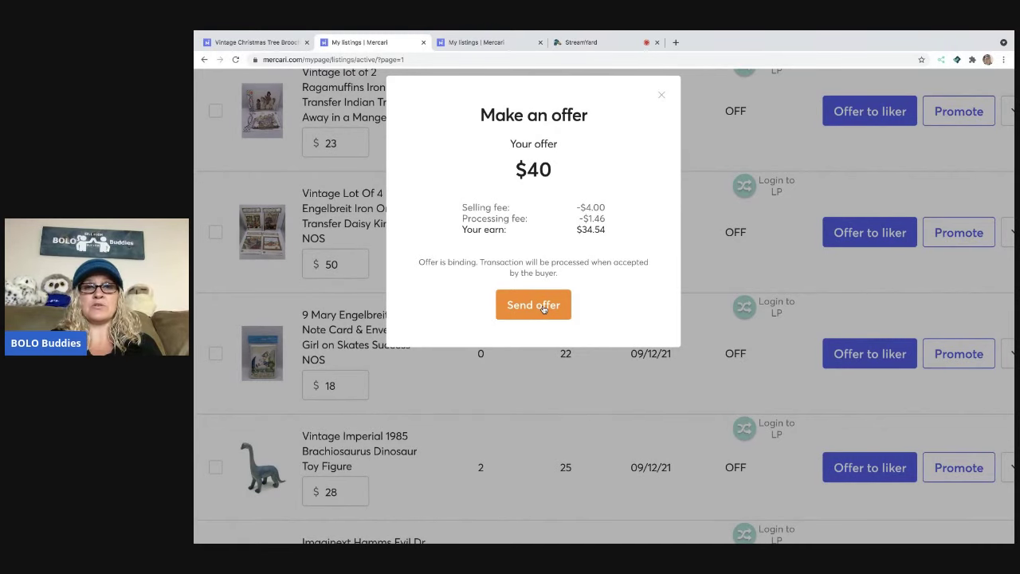
left_click(543, 308)
scroll(485, 351, "down", 2)
scroll(487, 374, "down", 4)
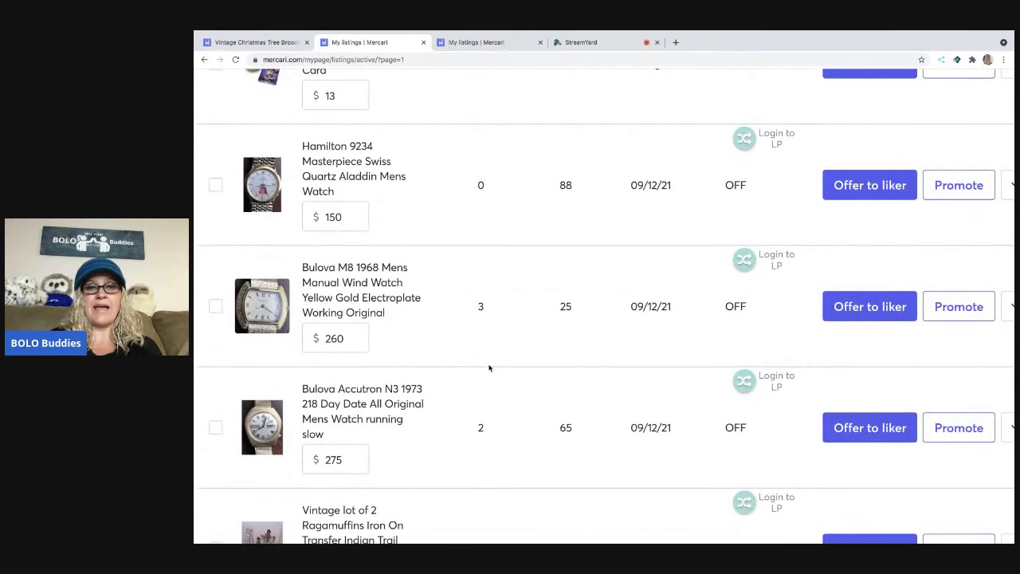
scroll(493, 457, "down", 5)
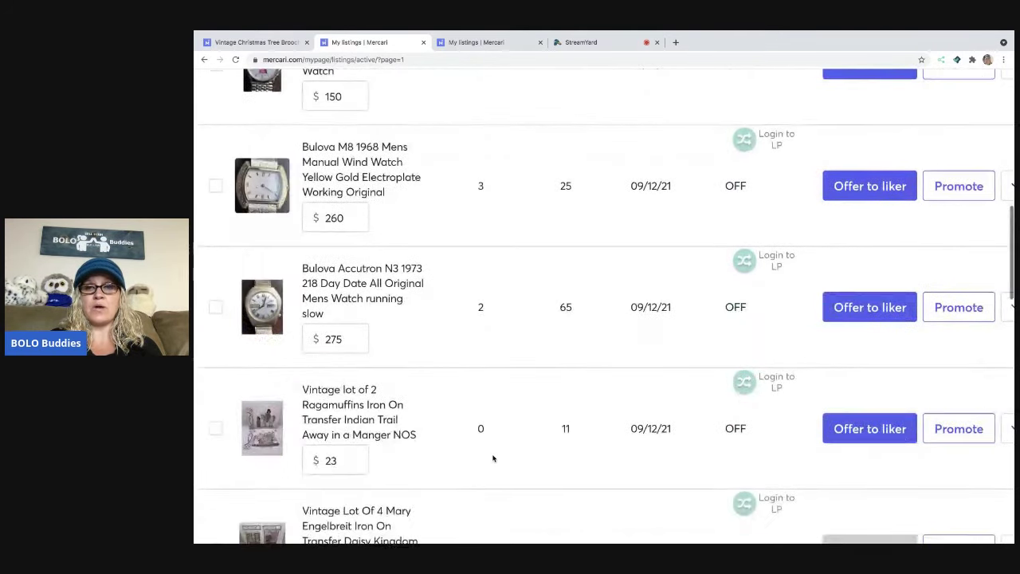
scroll(492, 459, "down", 5)
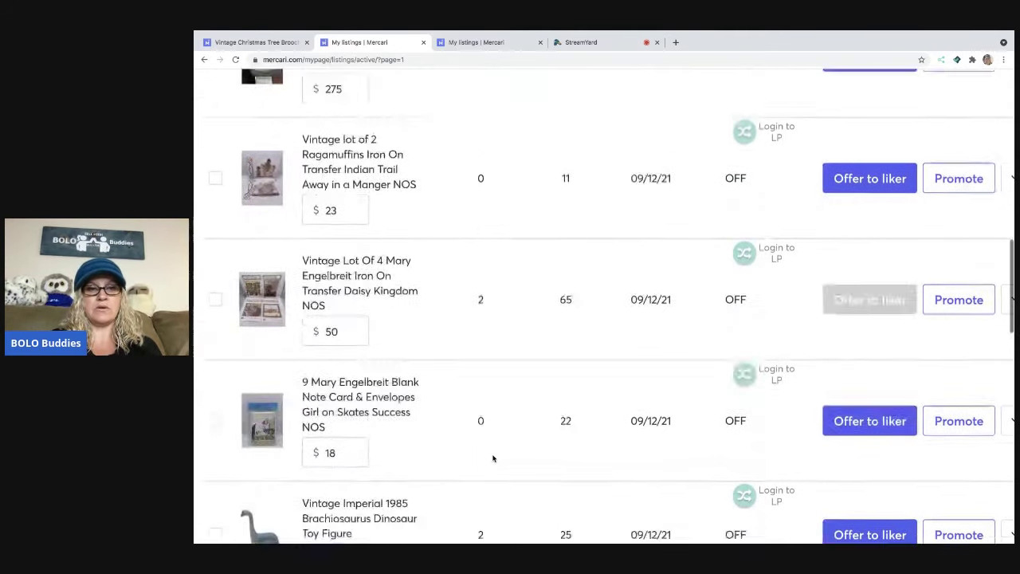
scroll(493, 458, "down", 10)
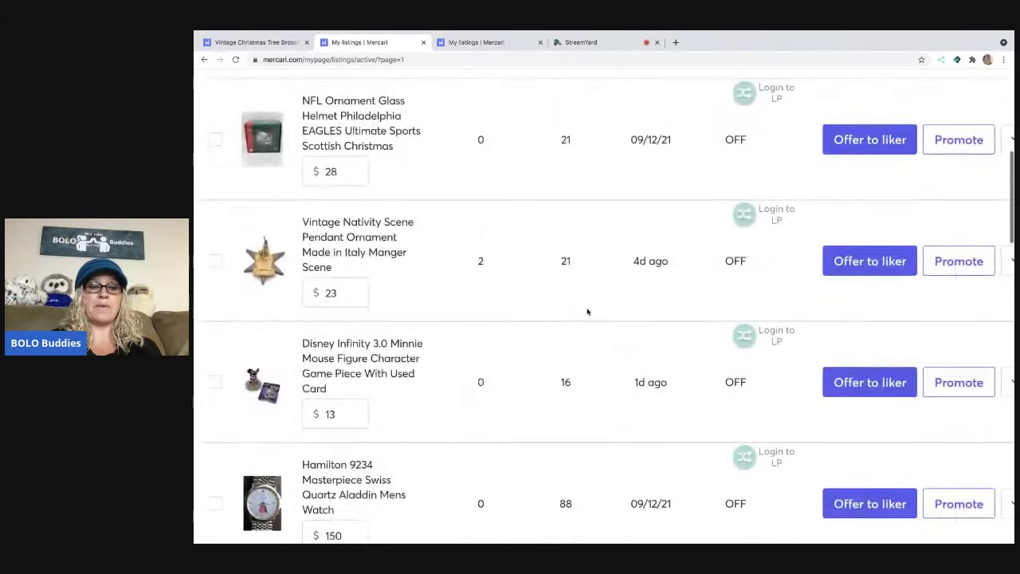
scroll(588, 312, "down", 12)
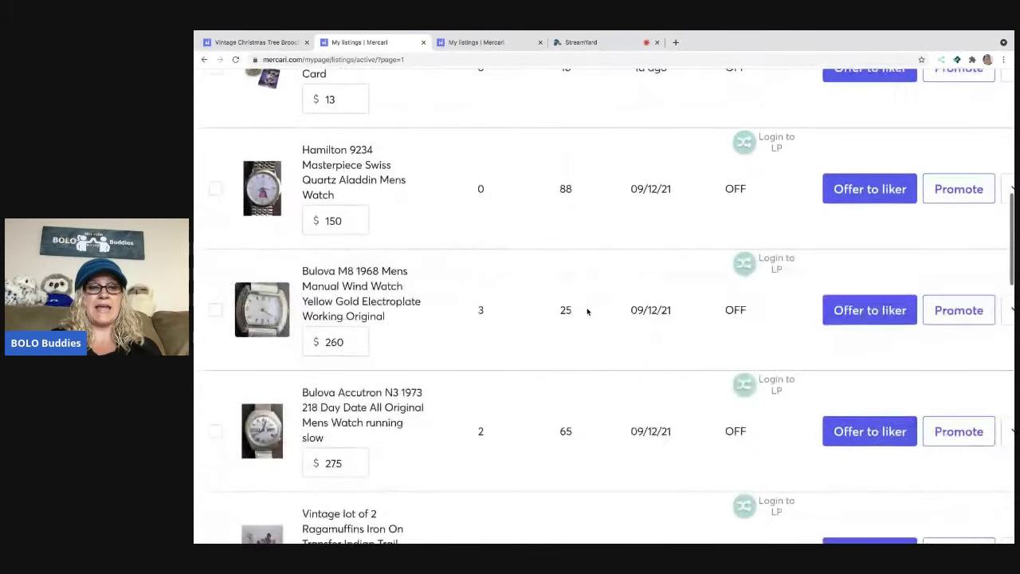
scroll(587, 312, "down", 4)
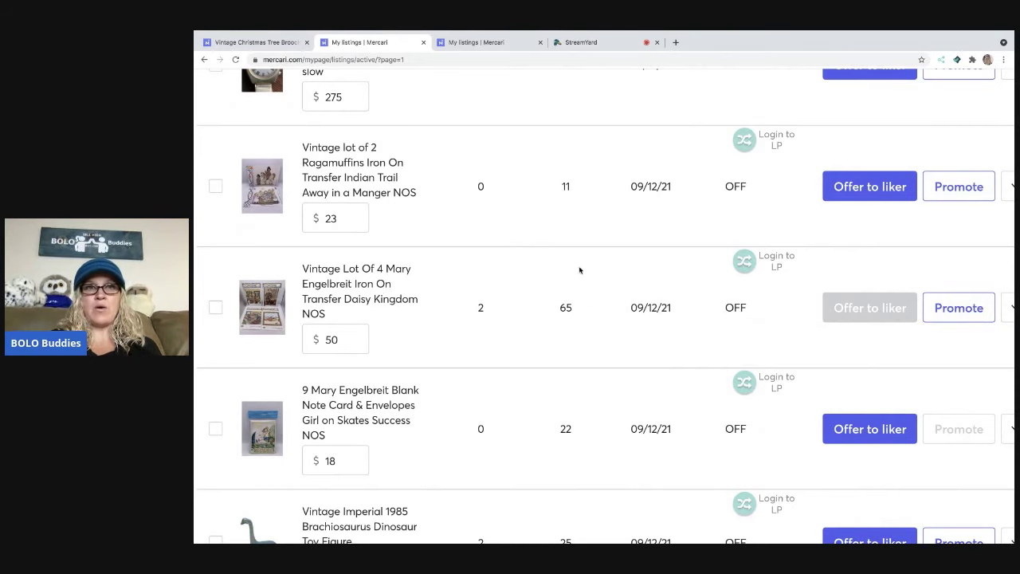
View the completed listings and scroll through the SOLD items down to the page numbers
left_click(492, 43)
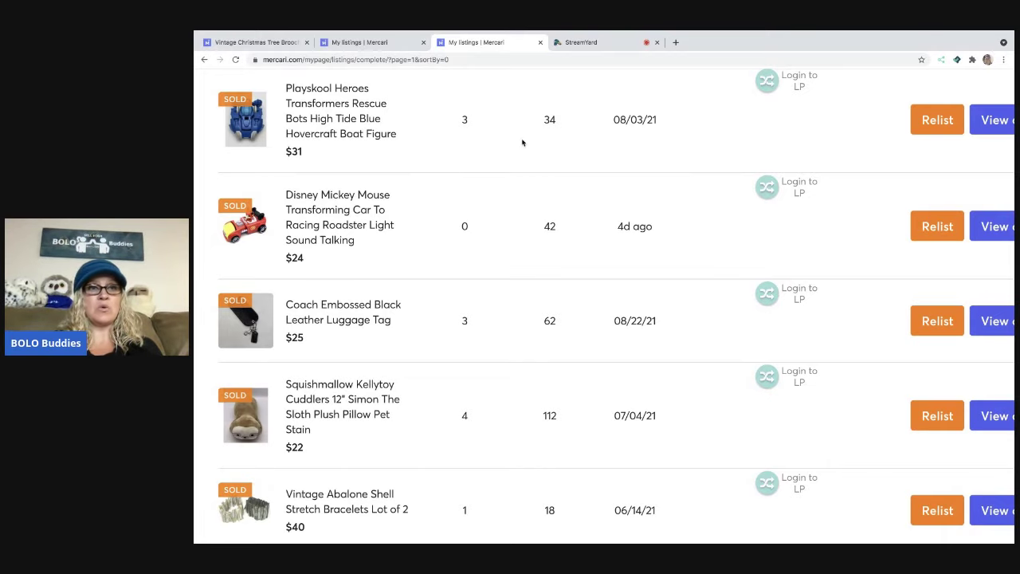
scroll(522, 142, "down", 3)
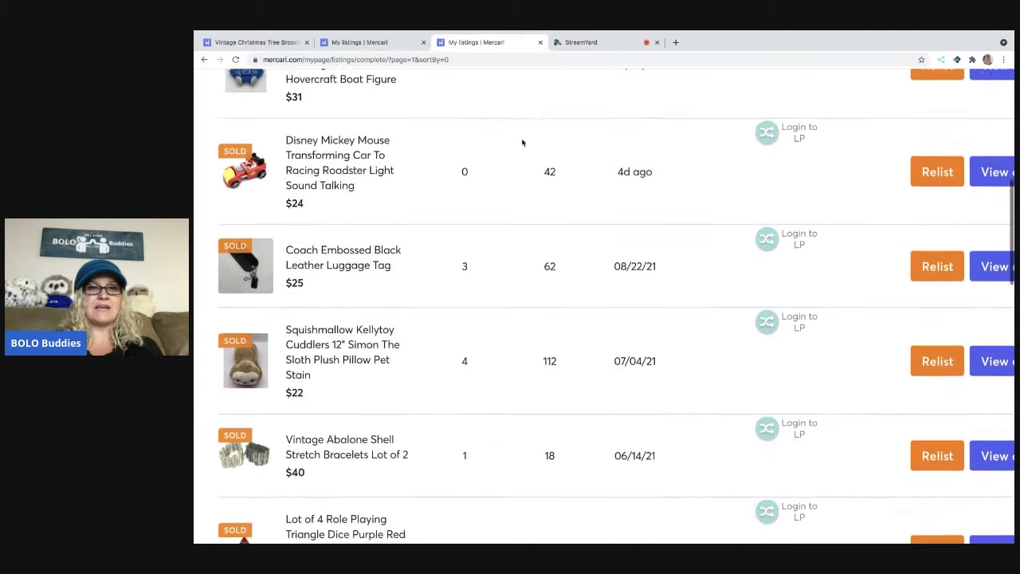
scroll(522, 142, "down", 5)
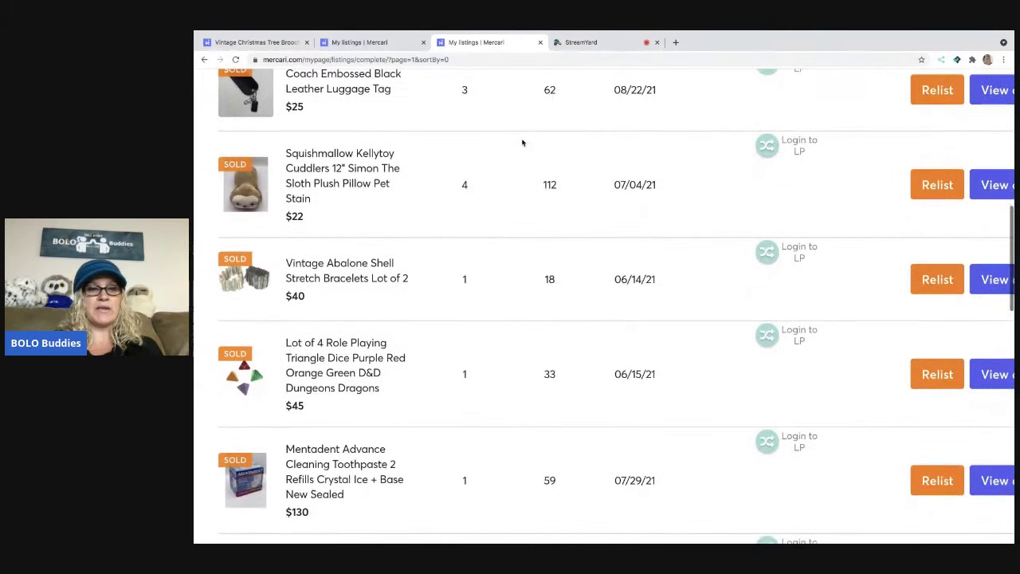
scroll(522, 142, "down", 5)
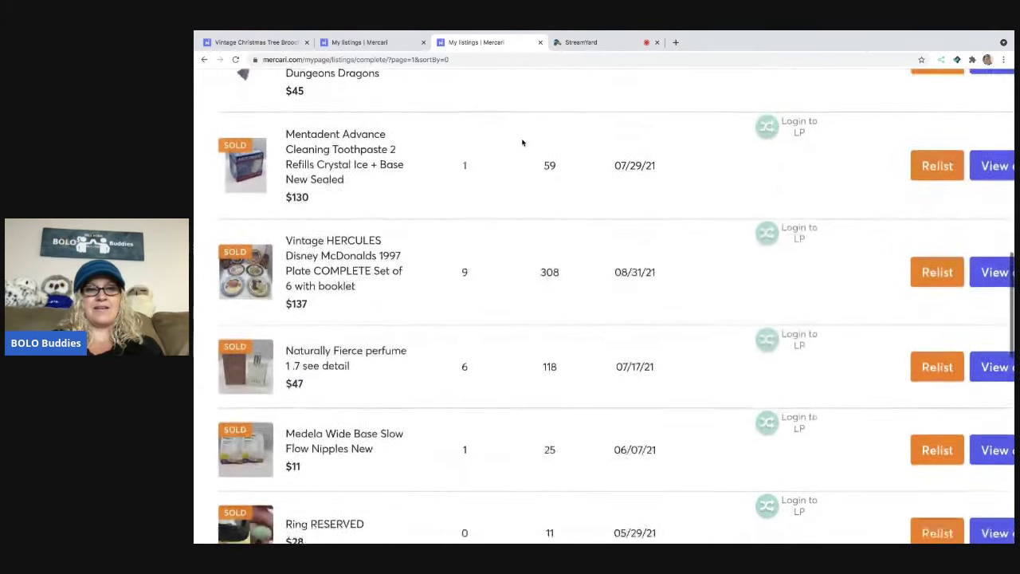
scroll(522, 142, "down", 6)
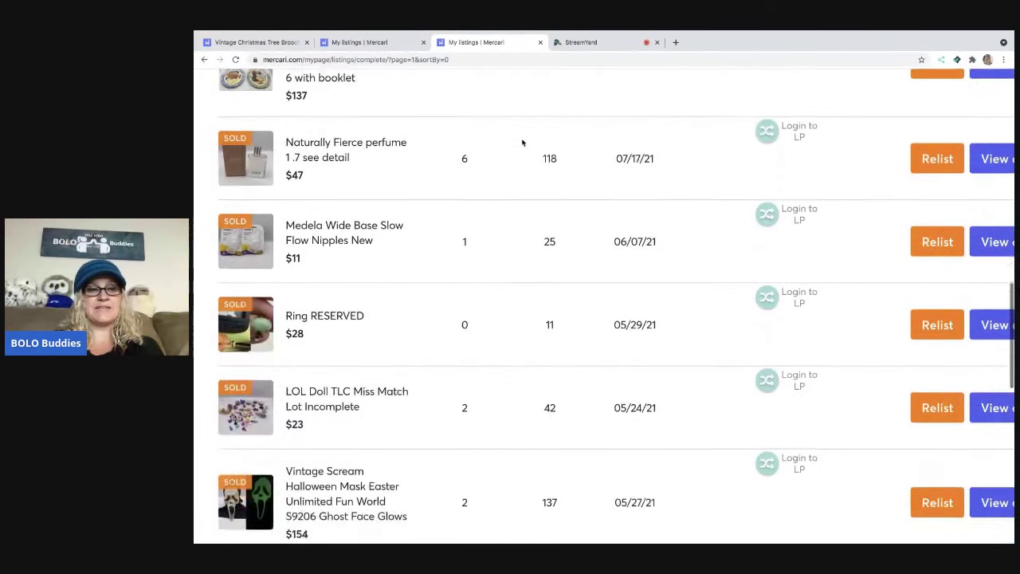
scroll(522, 142, "down", 2)
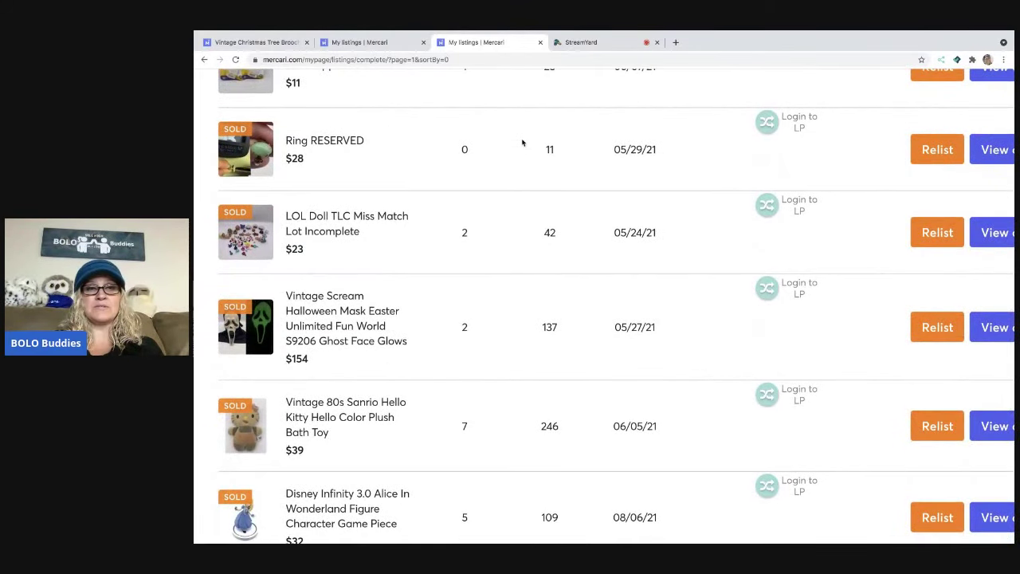
scroll(523, 142, "down", 4)
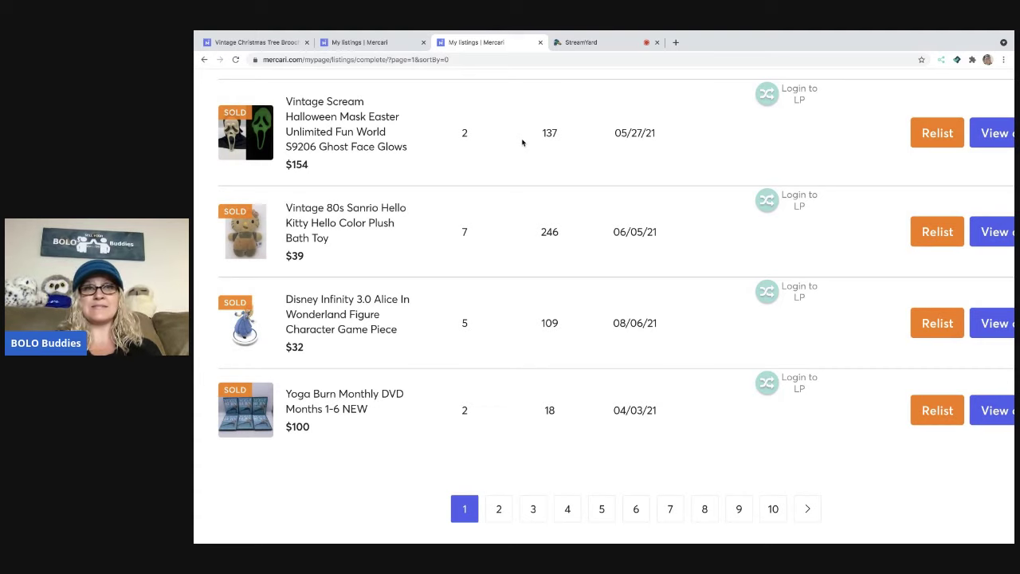
Return to the StreamYard studio for the live 'Beginners guide to Mercari' broadcast
left_click(586, 44)
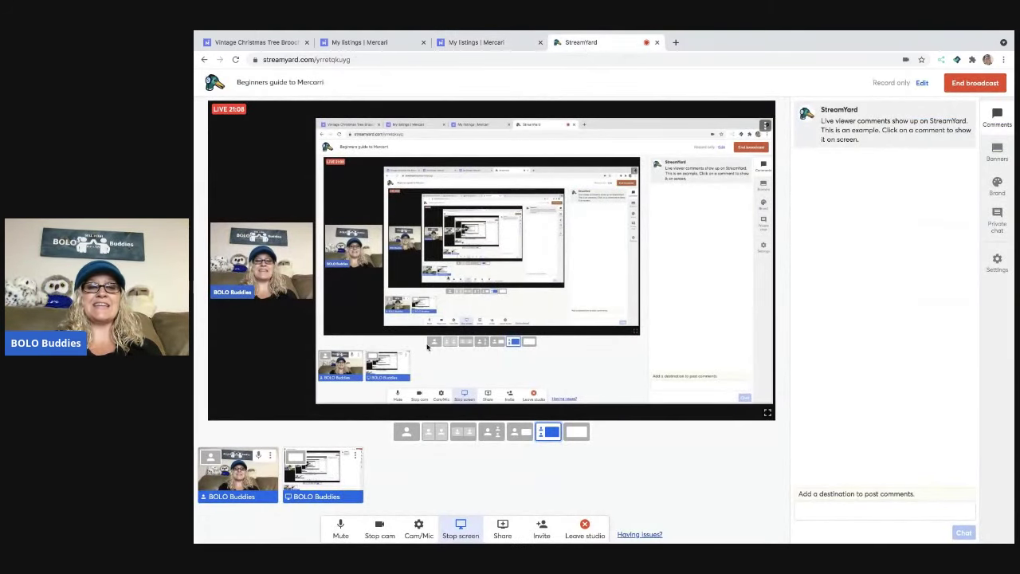